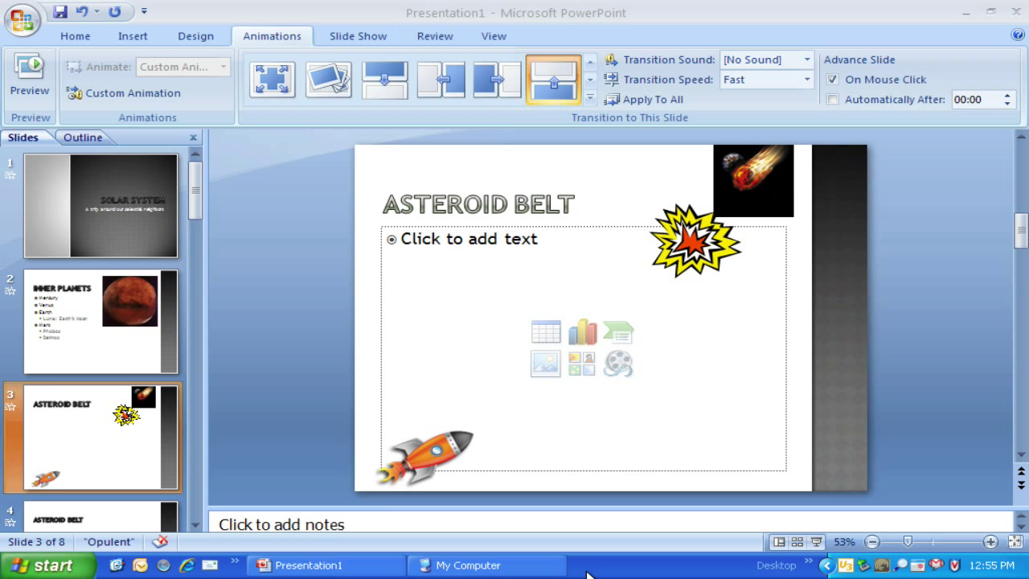
# On slide 4, search Clip Art for 'rocket'.
pyautogui.click(655, 17)
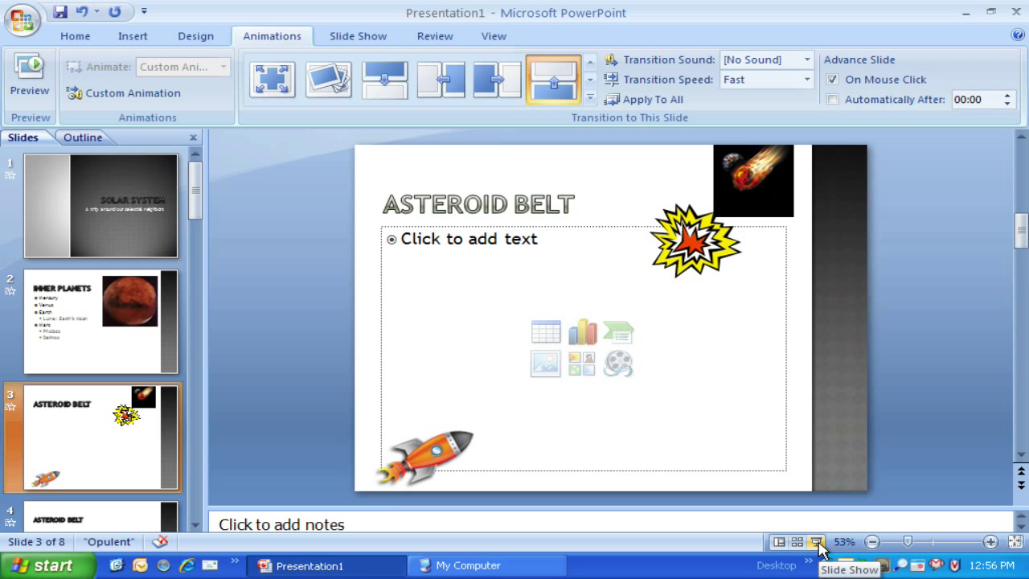
pyautogui.click(131, 514)
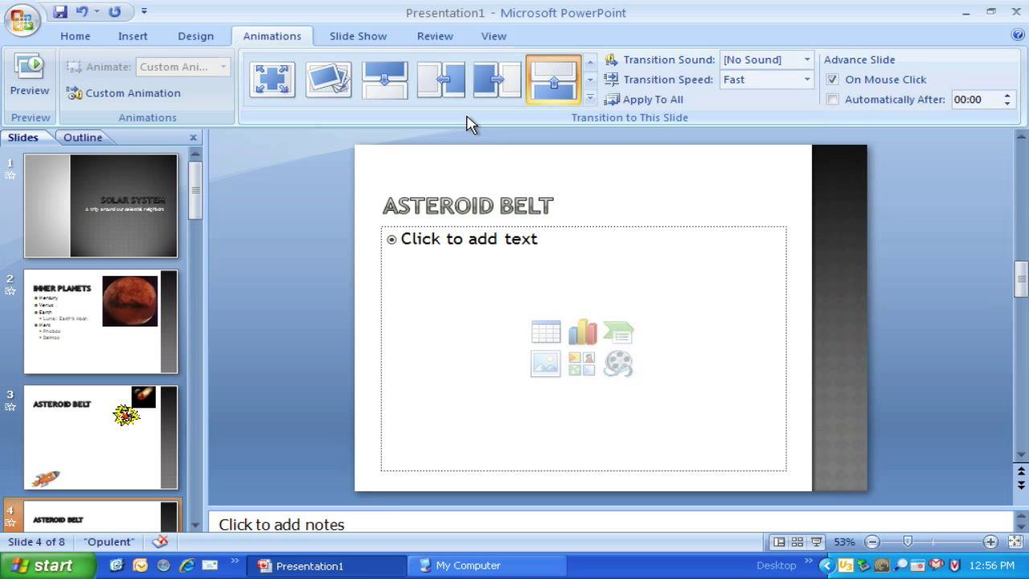
pyautogui.click(140, 37)
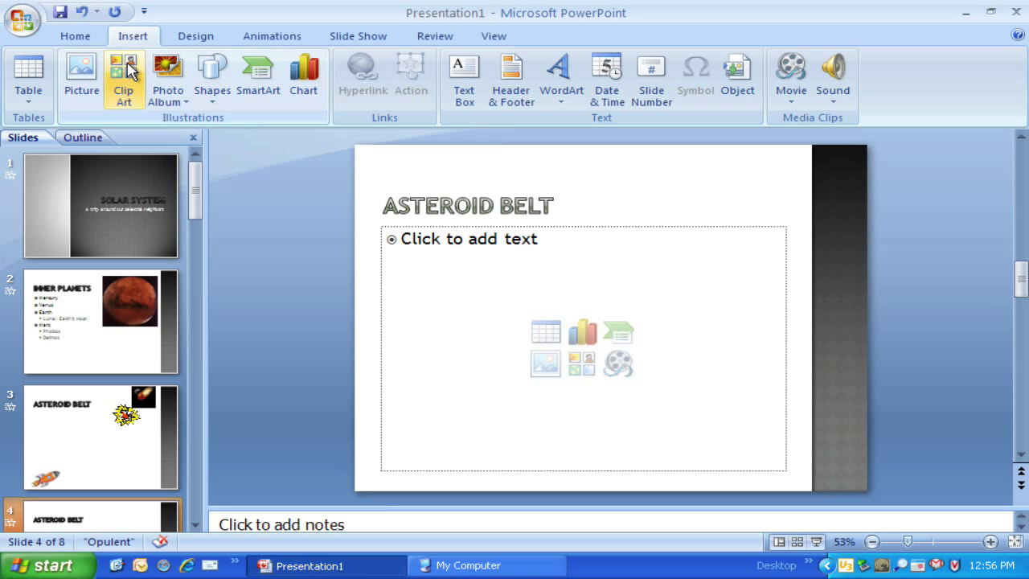
pyautogui.click(129, 70)
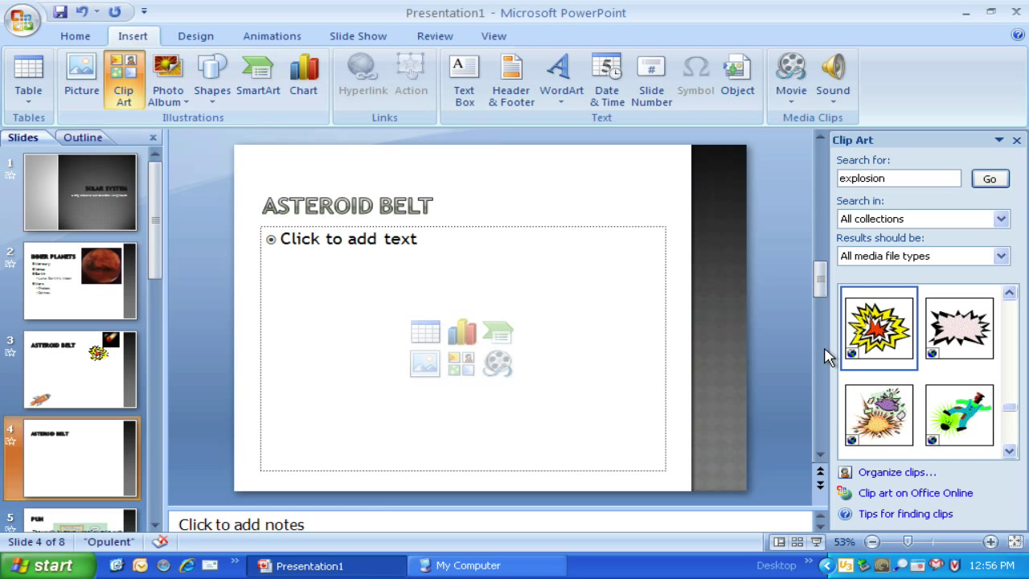
pyautogui.moveTo(891, 178); pyautogui.dragTo(836, 185)
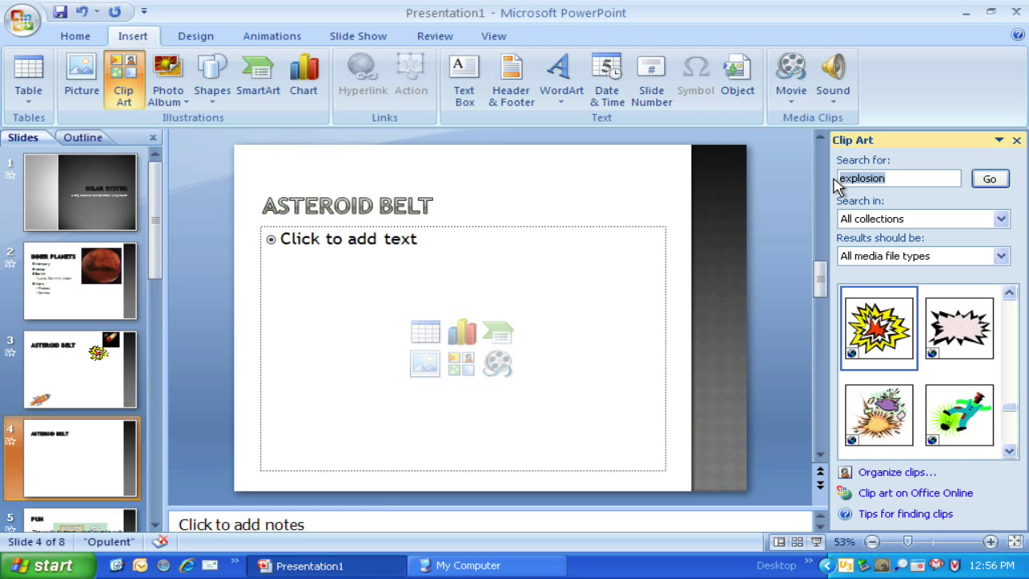
pyautogui.write('rocket')
pyautogui.click(1000, 181)
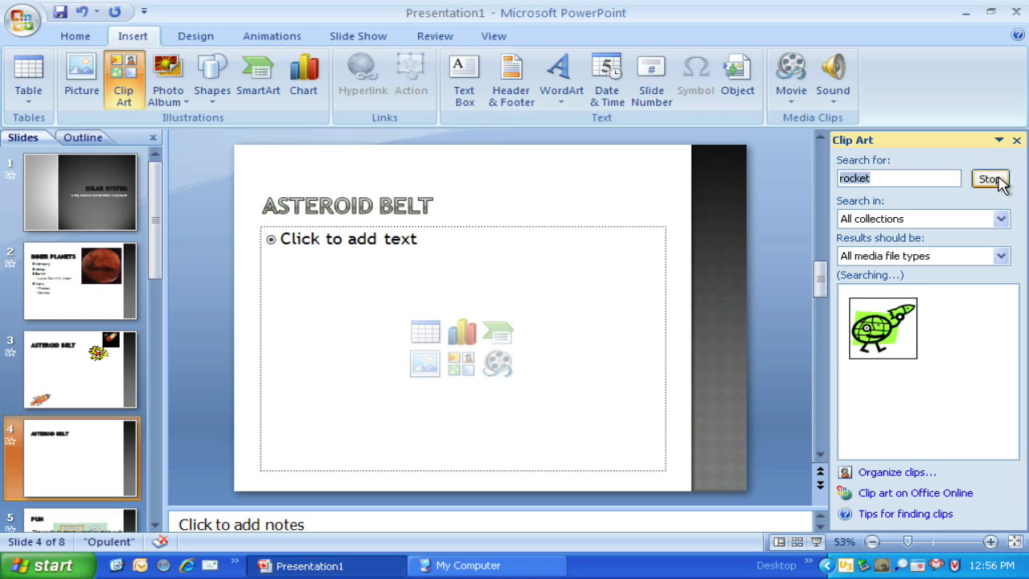
# Insert the orange rocket, shrink it to about 1.58" in the bottom-left, and tilt it upper-right.
pyautogui.click(1009, 453)
pyautogui.click(1009, 452)
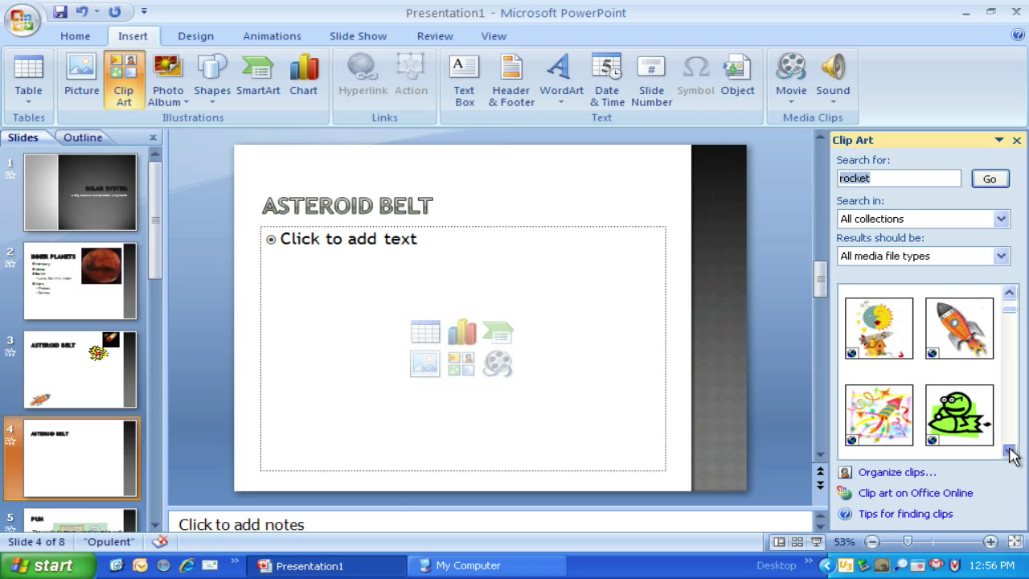
pyautogui.click(958, 328)
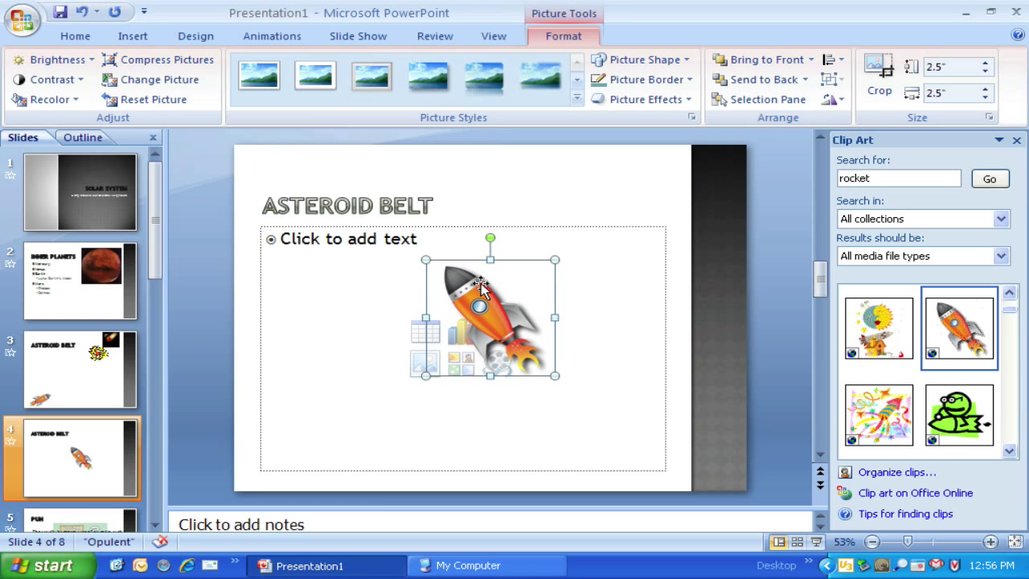
pyautogui.moveTo(421, 259); pyautogui.dragTo(273, 434)
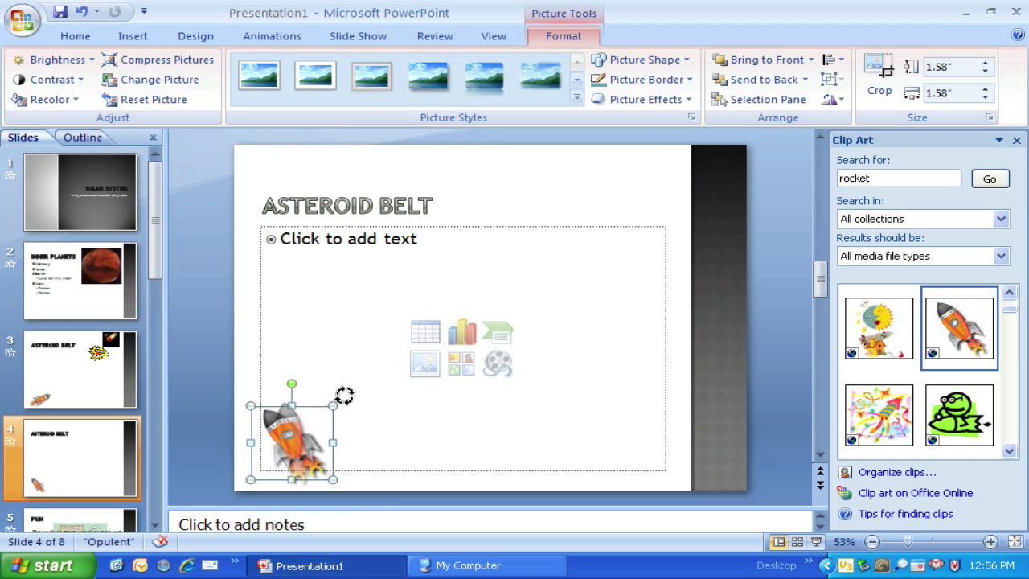
pyautogui.moveTo(343, 394); pyautogui.dragTo(377, 439)
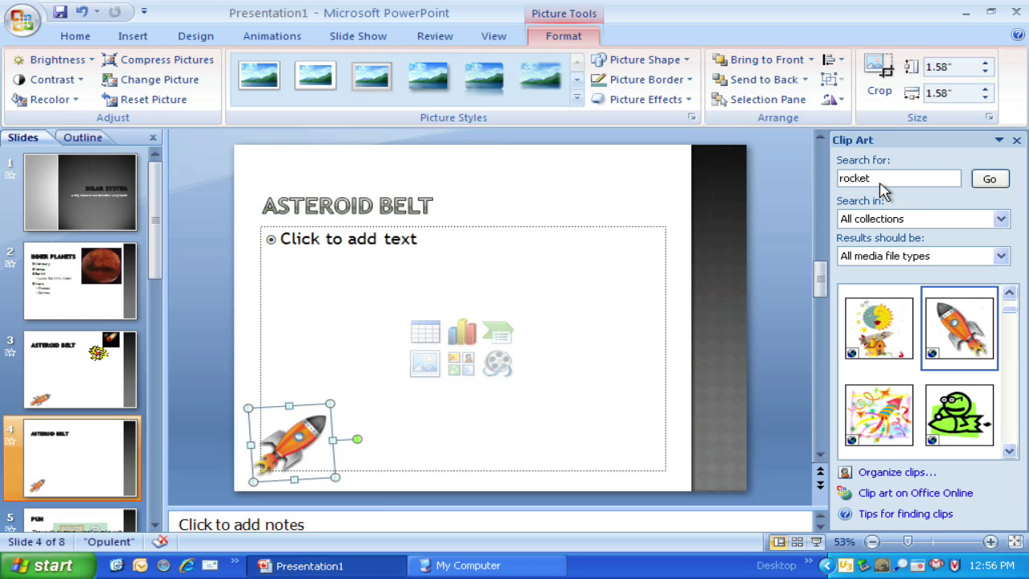
# Search Clip Art for 'meteor', insert it, and shrink it to 1.33" in the top-right corner.
pyautogui.moveTo(871, 178); pyautogui.dragTo(814, 187)
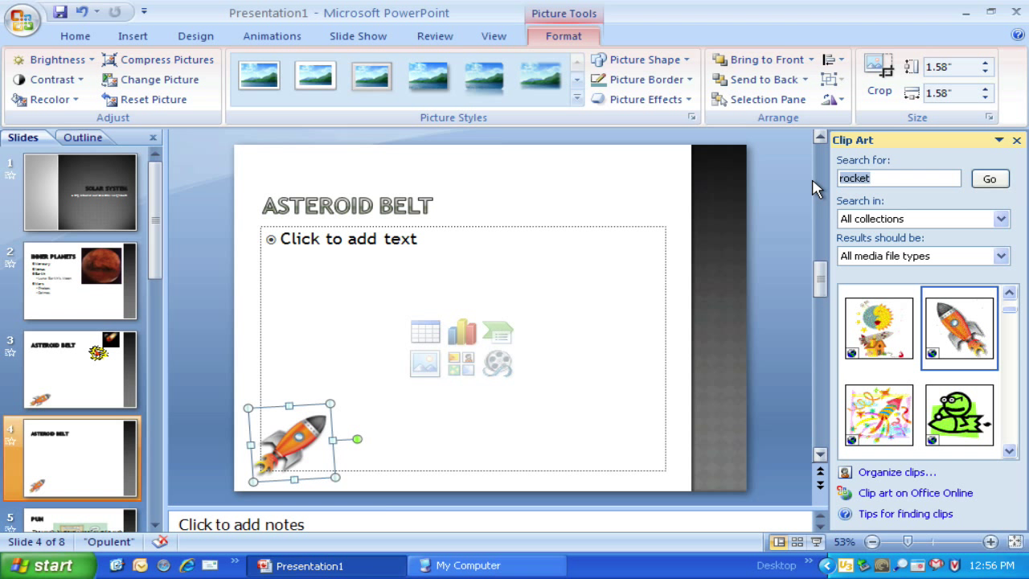
pyautogui.write('meteor')
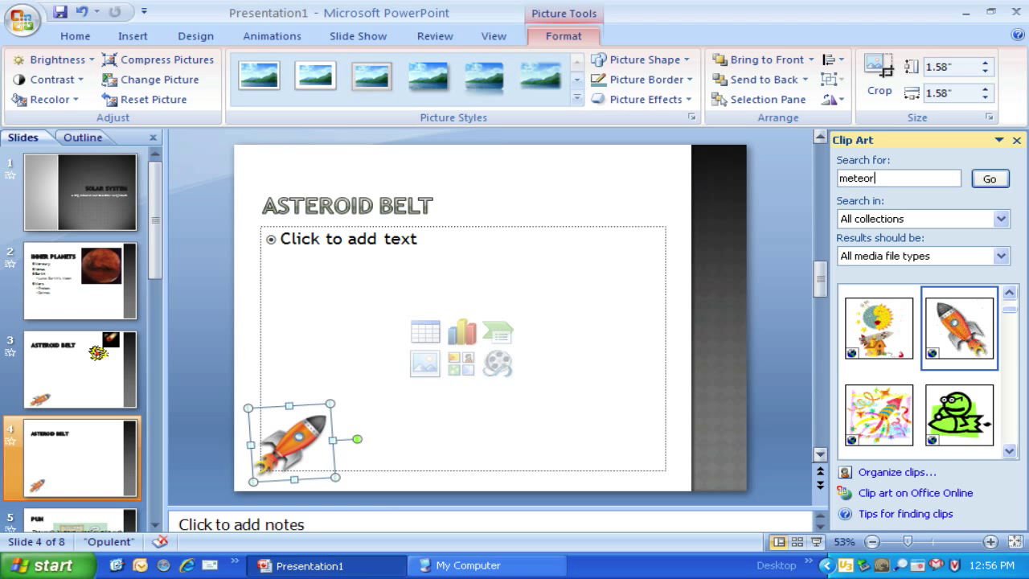
pyautogui.click(991, 180)
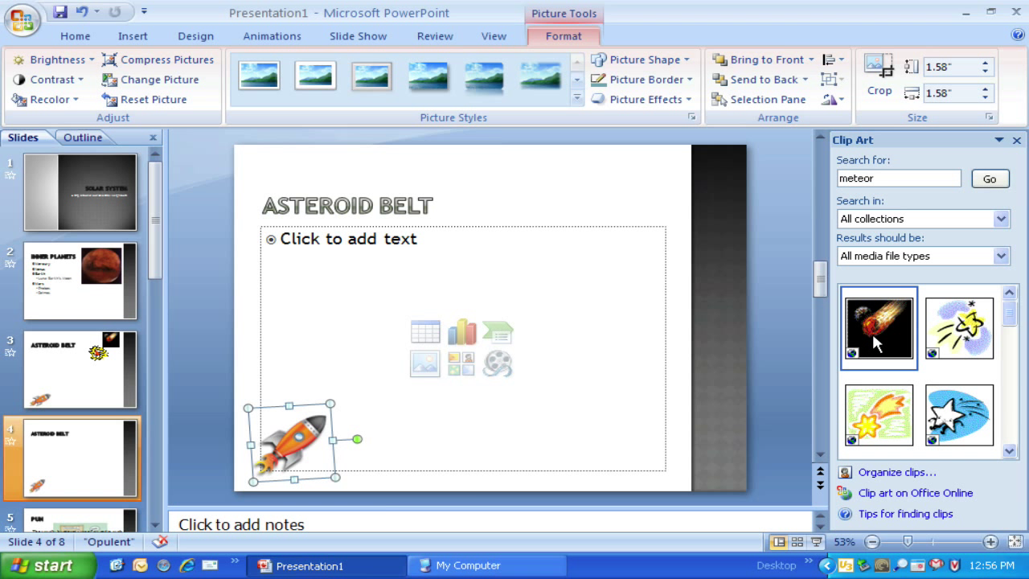
pyautogui.click(873, 335)
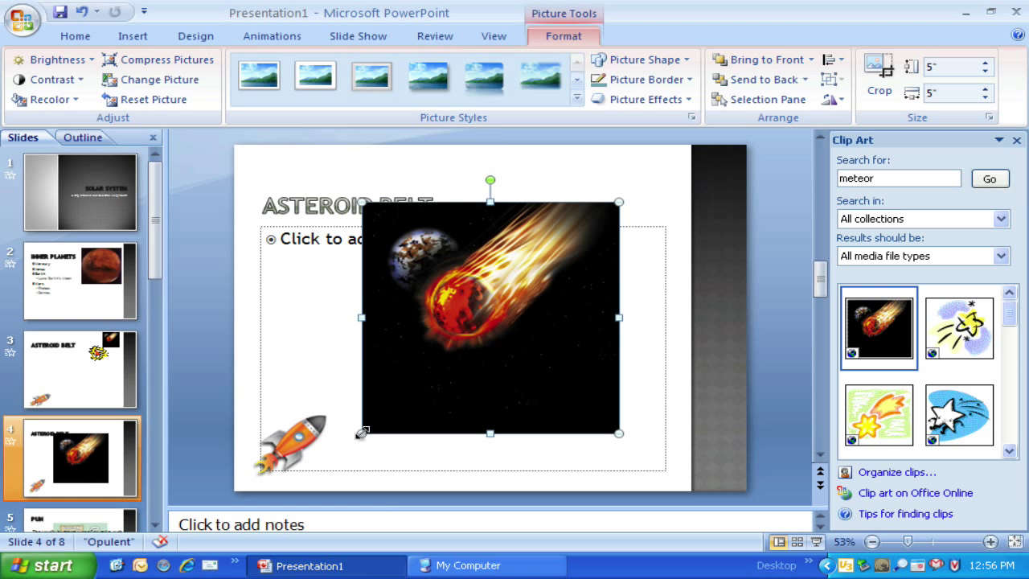
pyautogui.moveTo(361, 433); pyautogui.dragTo(654, 205)
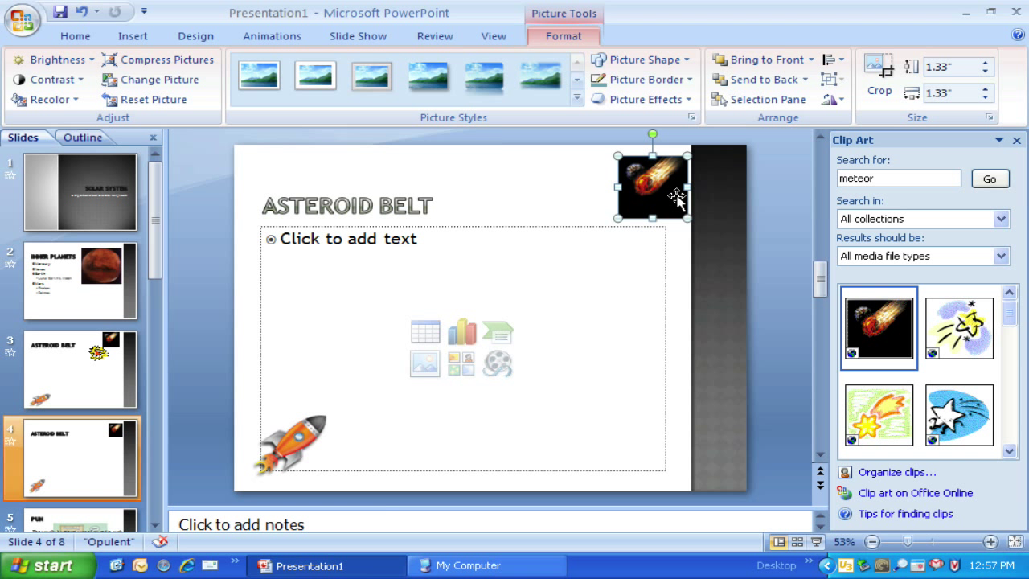
# Search Clip Art for 'explosion' and scroll through the results.
pyautogui.click(900, 178)
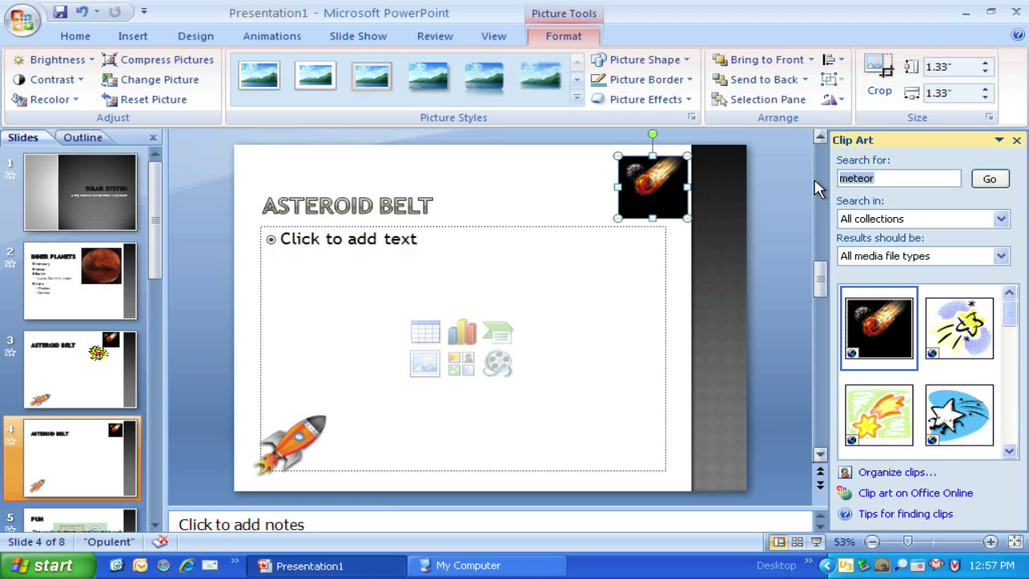
pyautogui.write('explosi')
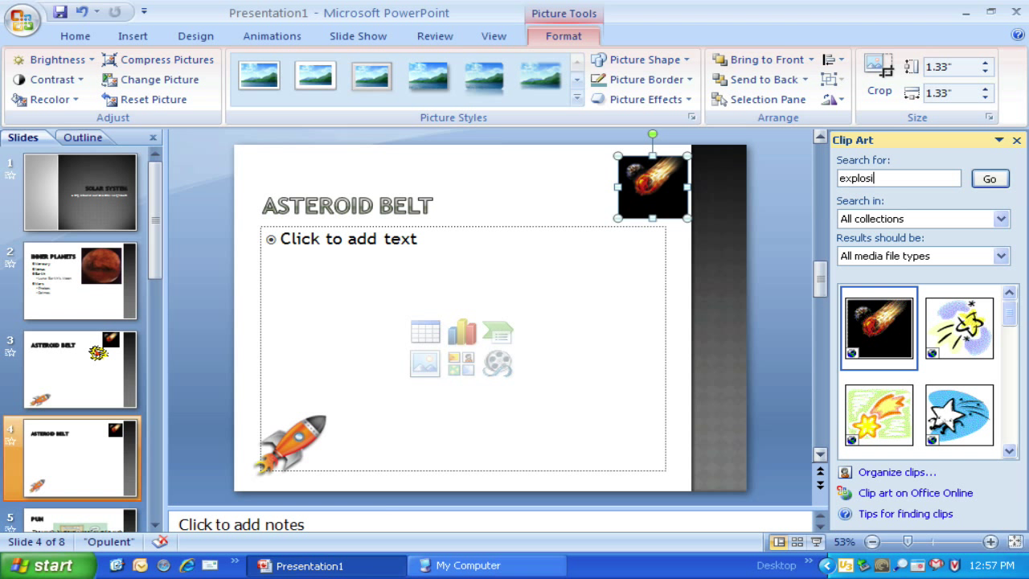
pyautogui.write('on')
pyautogui.press('Return')
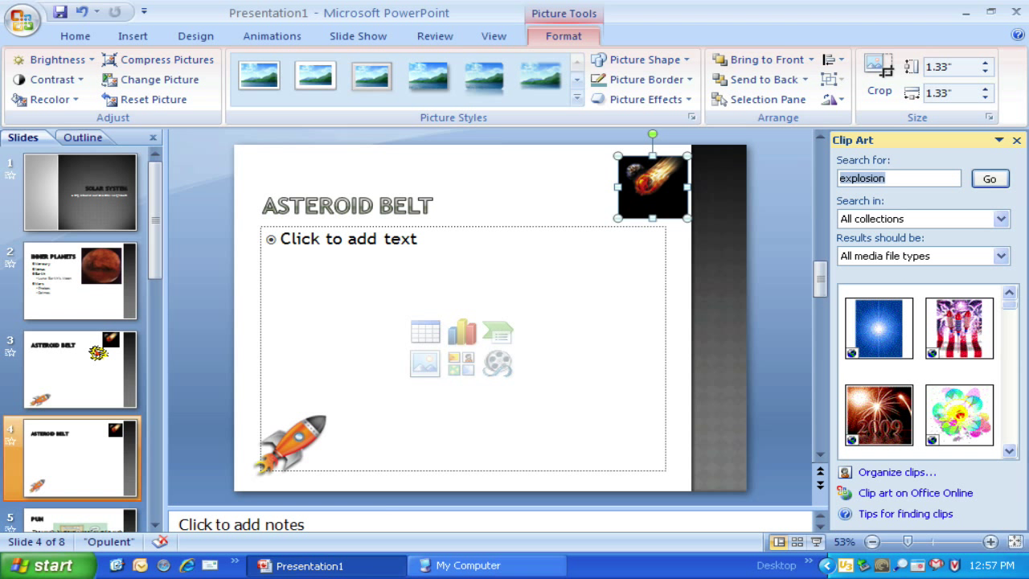
pyautogui.click(1009, 451)
pyautogui.click(1010, 452)
pyautogui.click(1010, 452)
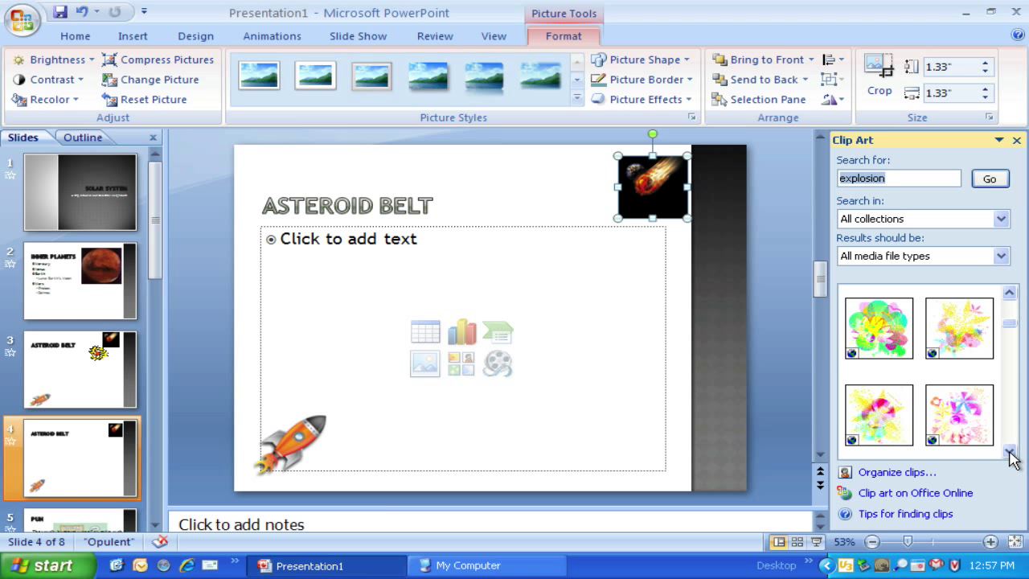
pyautogui.click(1009, 451)
pyautogui.click(1010, 452)
pyautogui.click(1009, 452)
pyautogui.click(1010, 451)
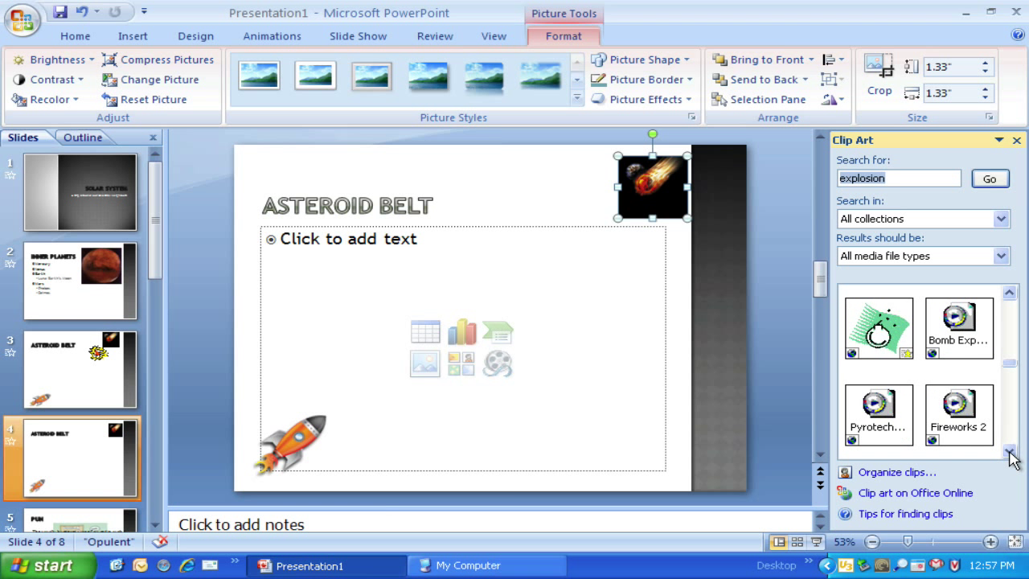
pyautogui.click(1010, 451)
pyautogui.click(1009, 451)
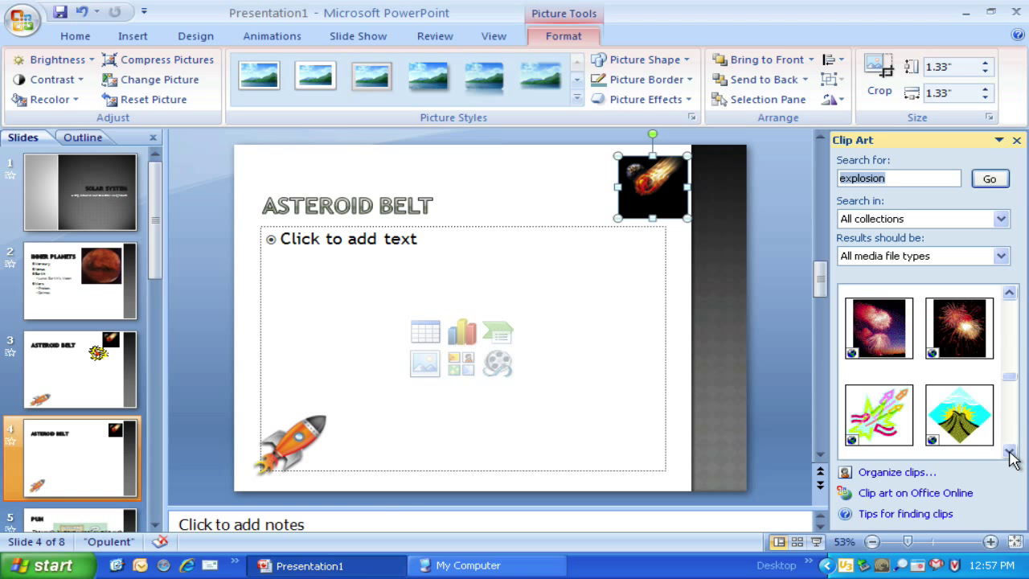
pyautogui.click(1010, 452)
pyautogui.click(1010, 451)
pyautogui.click(1009, 452)
pyautogui.click(1009, 452)
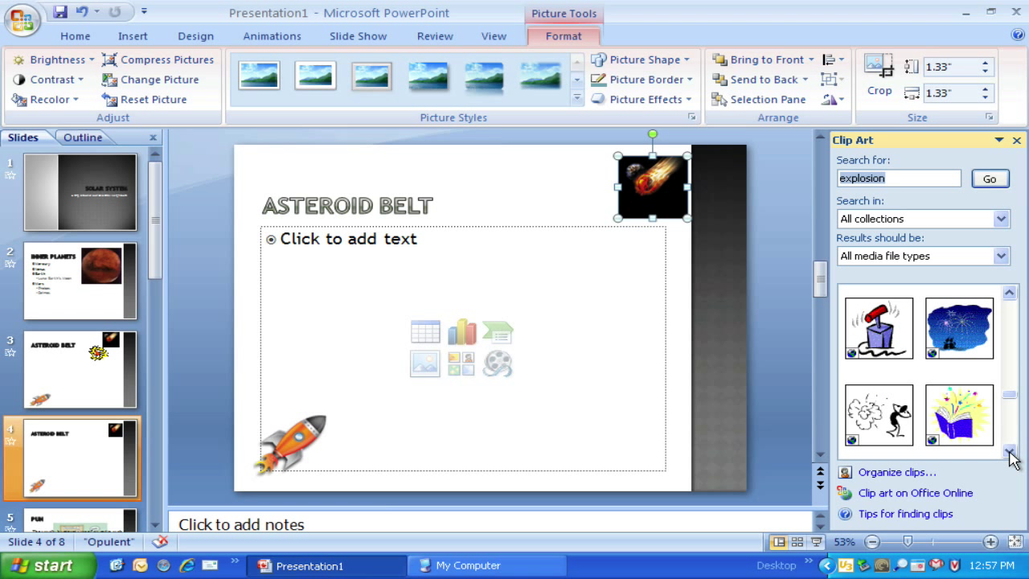
pyautogui.click(1009, 451)
pyautogui.click(1009, 452)
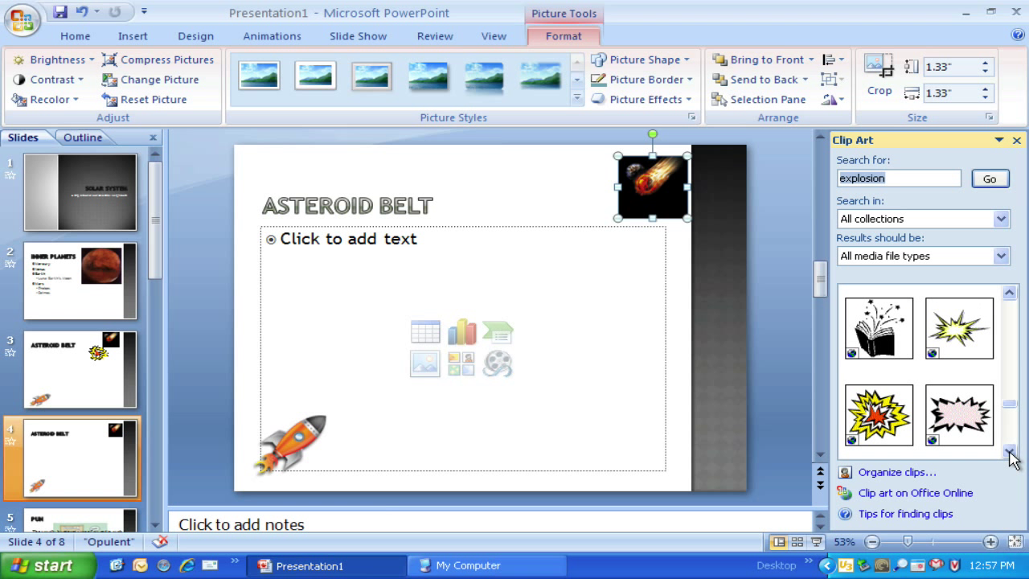
# Insert the yellow starburst explosion, shrink it to 1.82", and move it to the top-left.
pyautogui.click(879, 413)
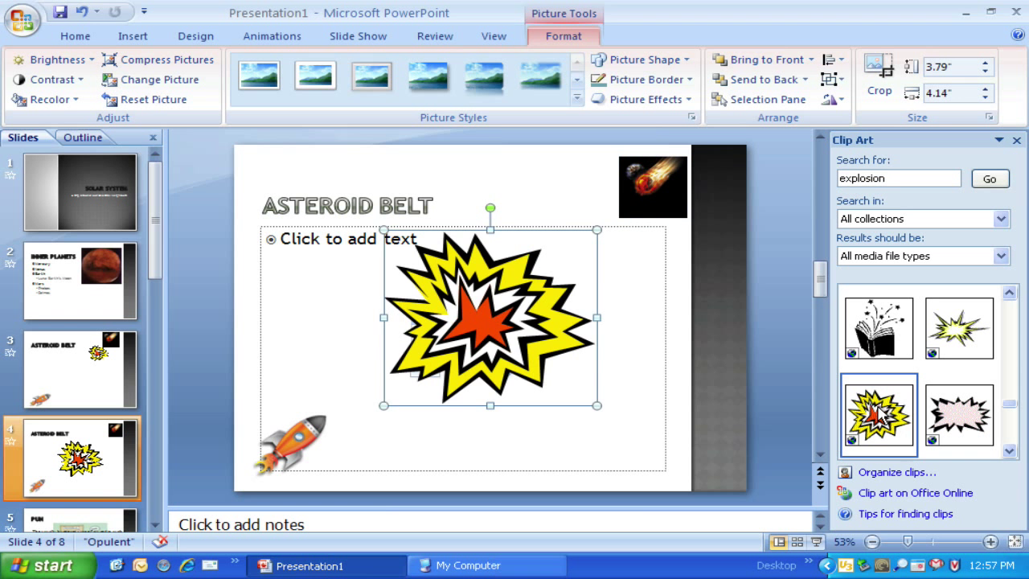
pyautogui.moveTo(593, 401); pyautogui.dragTo(486, 314)
pyautogui.moveTo(441, 286); pyautogui.dragTo(288, 196)
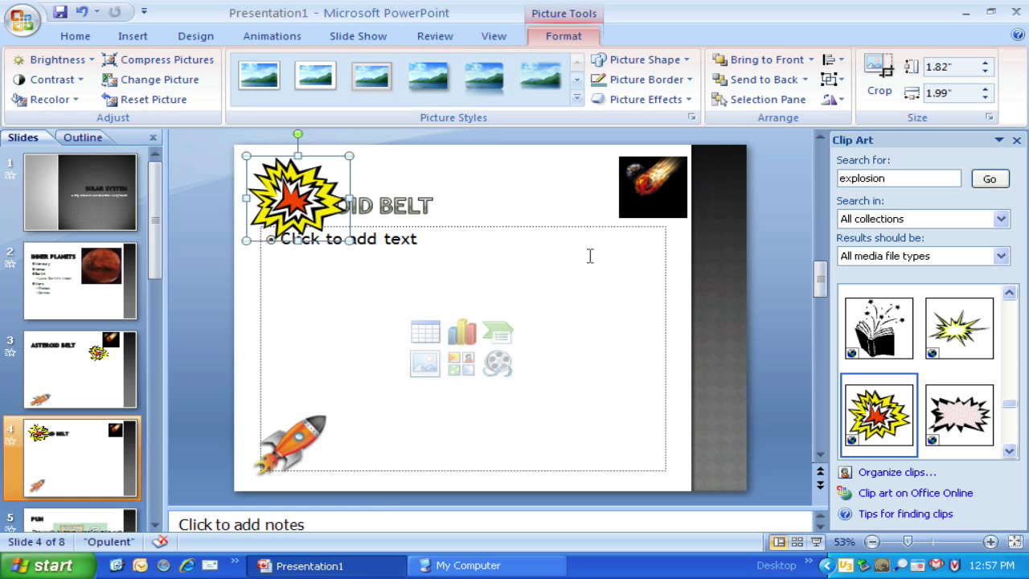
# Close Clip Art and start a Curve custom motion path for the rocket.
pyautogui.click(1017, 142)
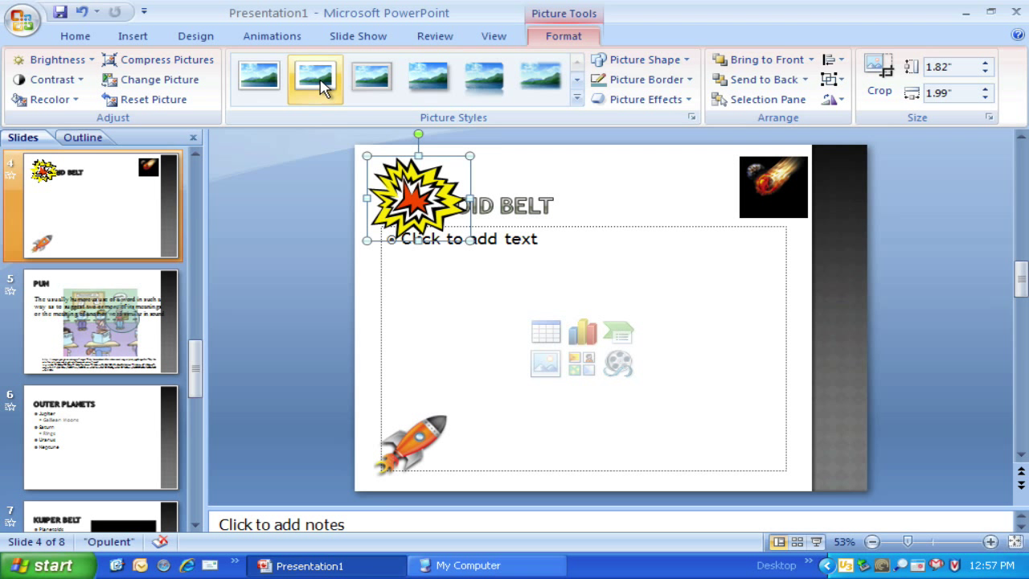
pyautogui.click(273, 36)
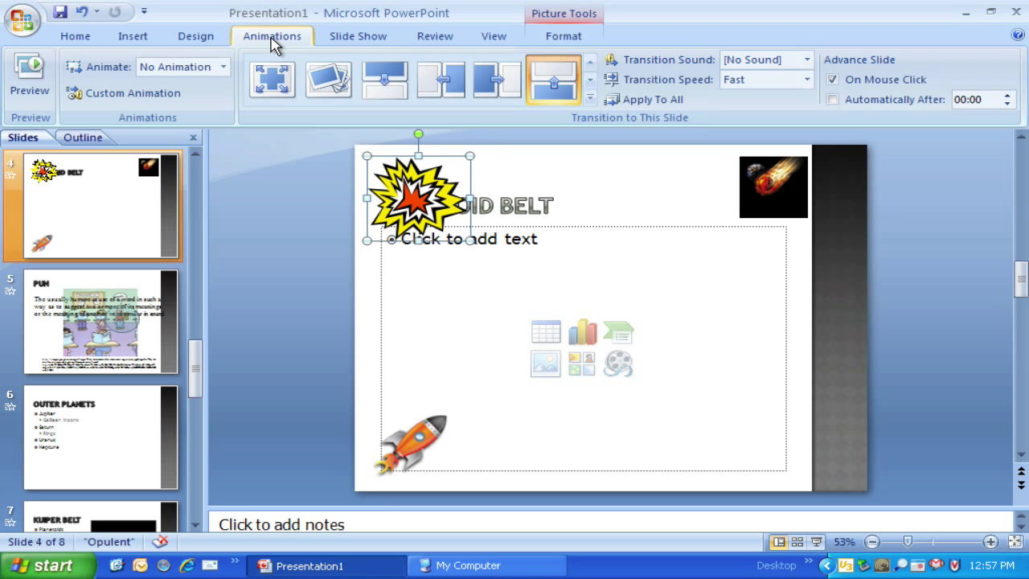
pyautogui.click(97, 95)
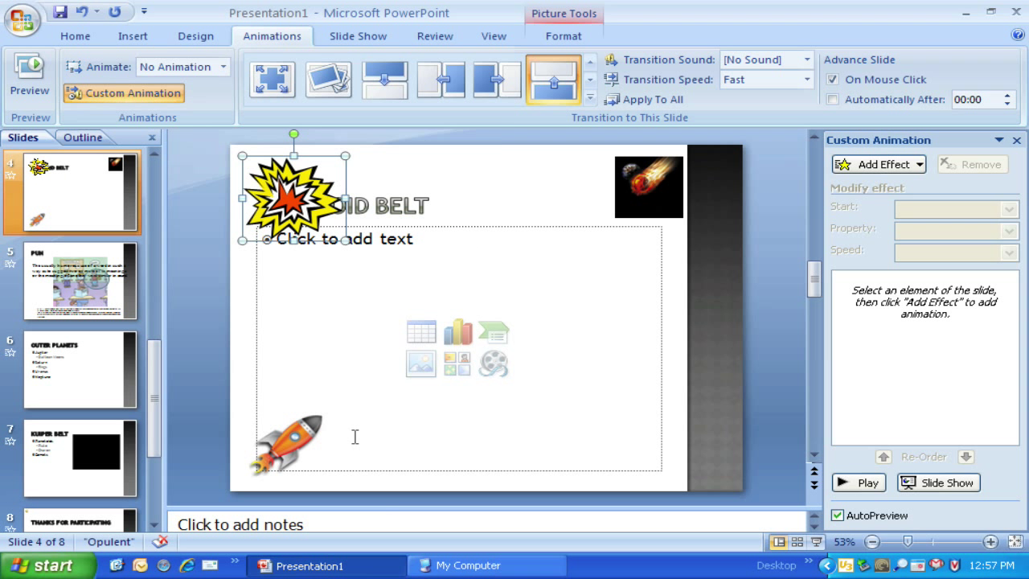
pyautogui.click(304, 437)
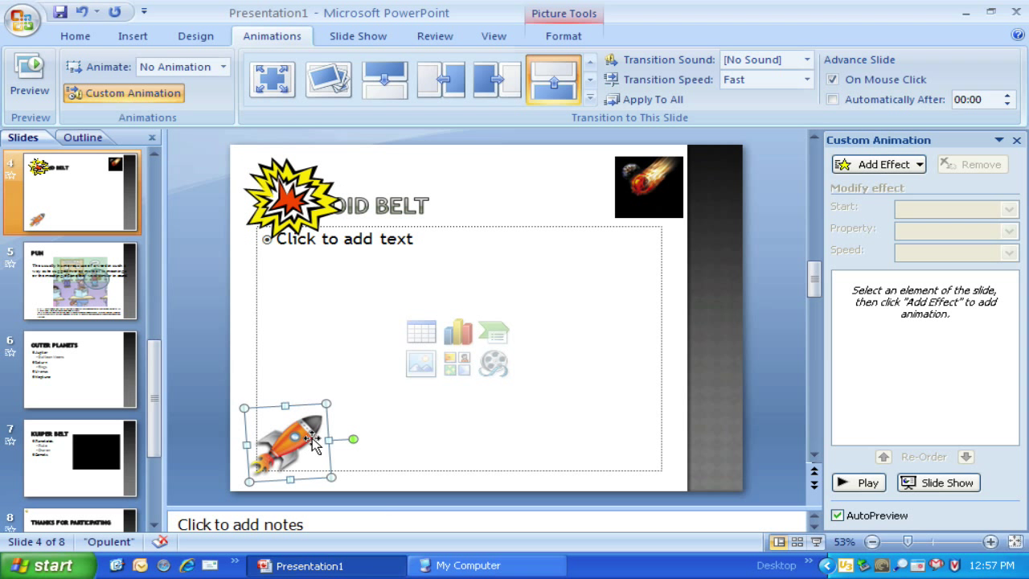
pyautogui.click(912, 168)
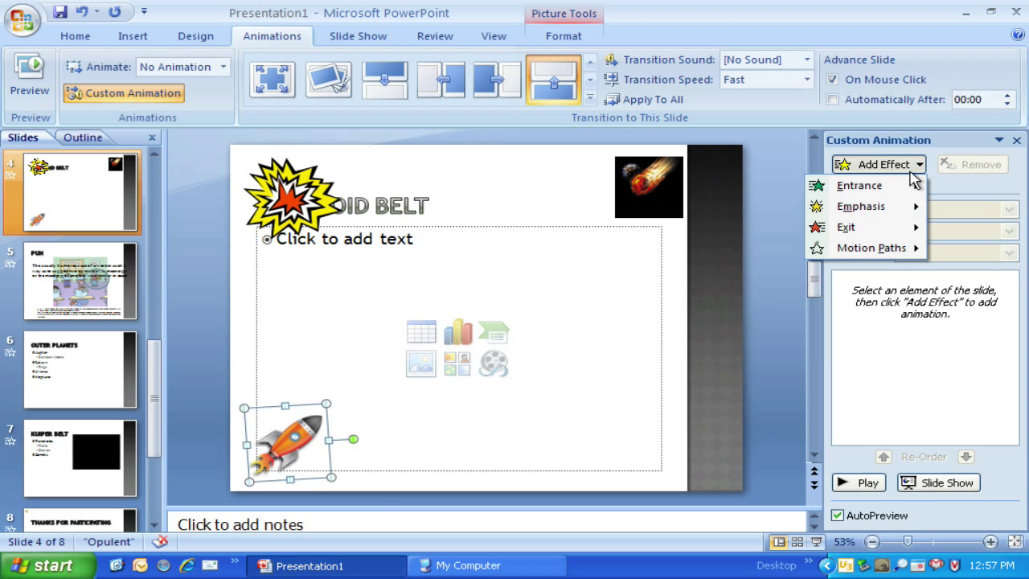
pyautogui.moveTo(888, 211)
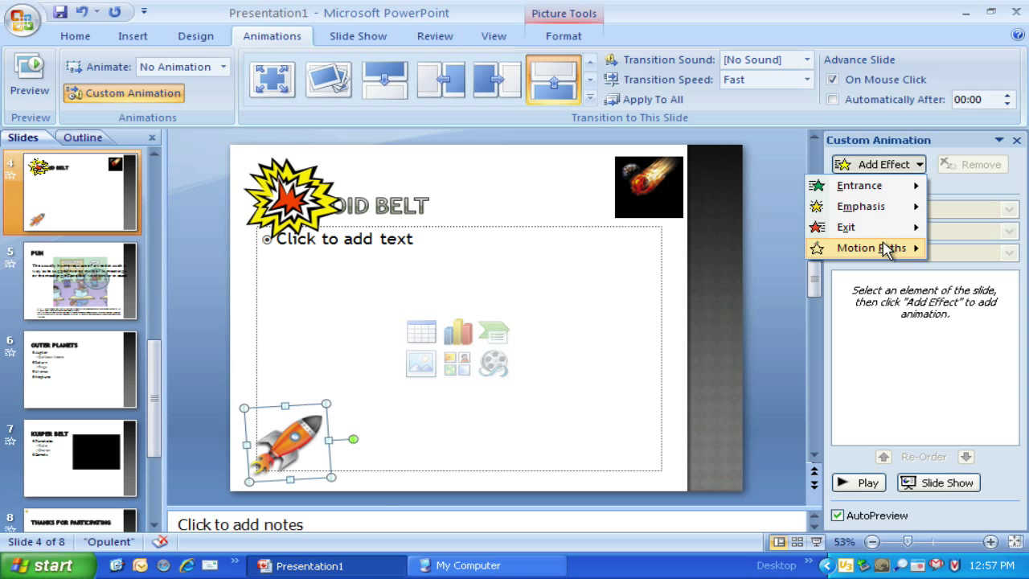
pyautogui.moveTo(886, 251)
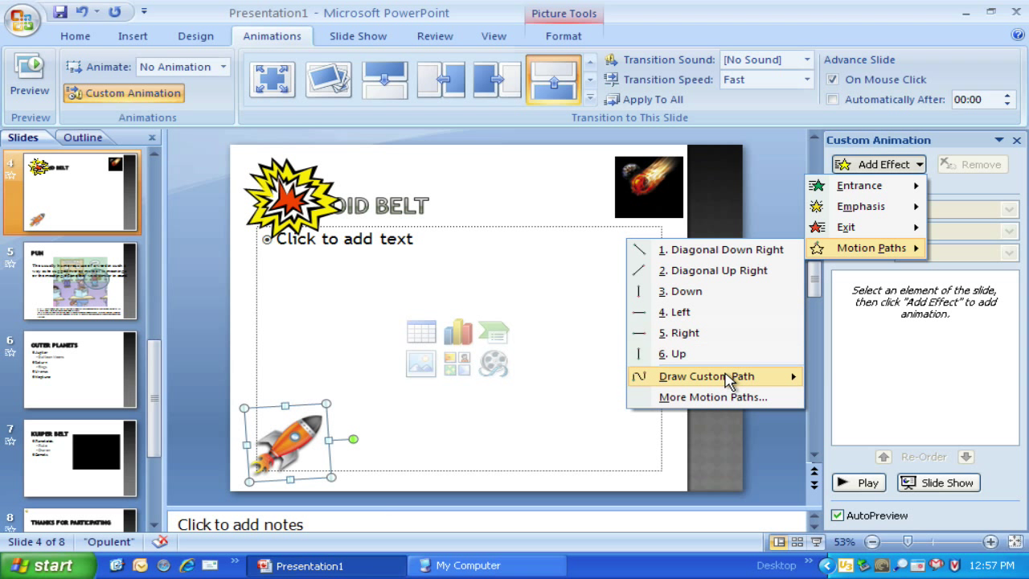
pyautogui.moveTo(728, 378)
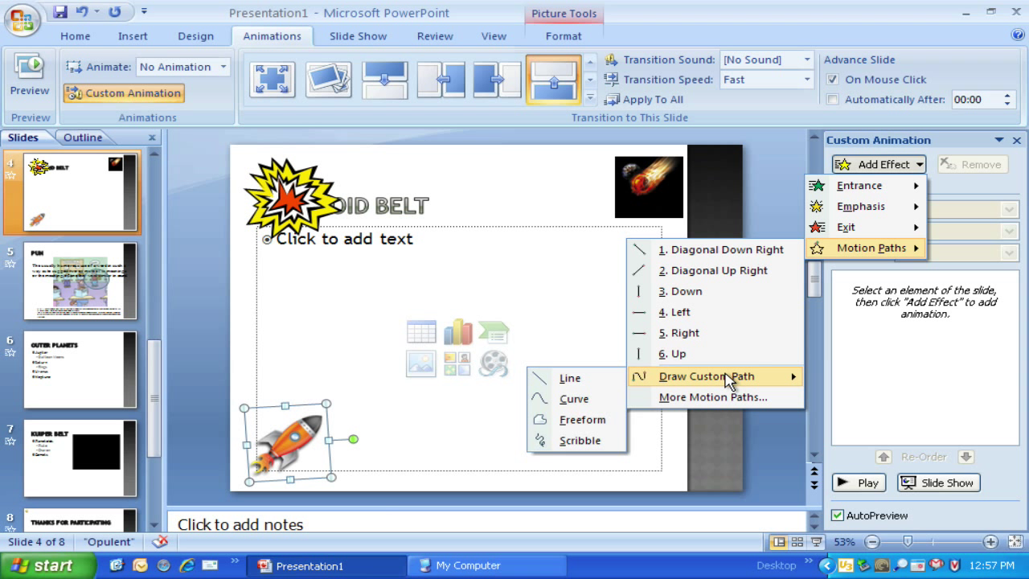
pyautogui.click(555, 399)
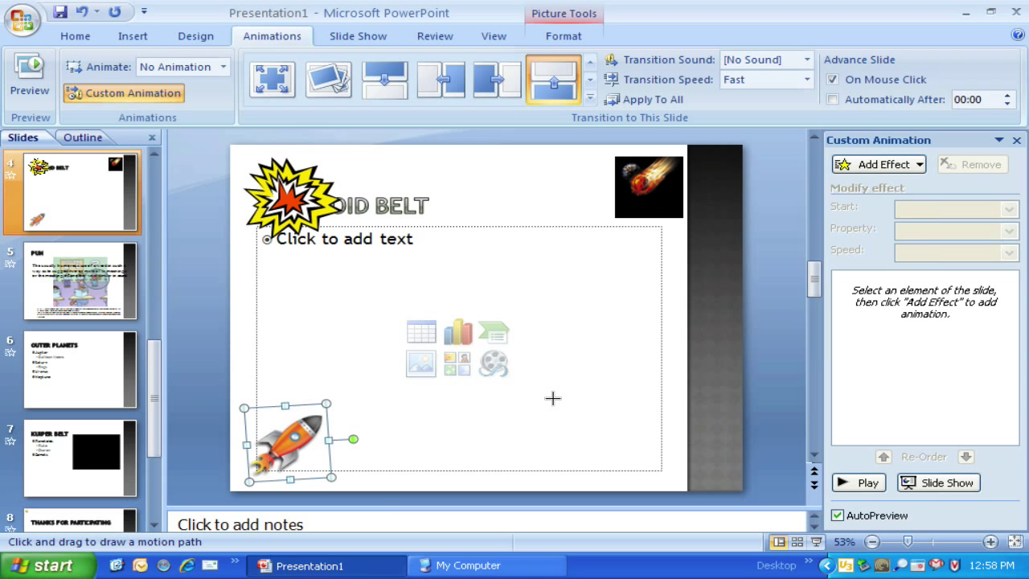
# Draw the rocket's curved path rising toward the slide centre and shrink it to fit.
pyautogui.click(336, 424)
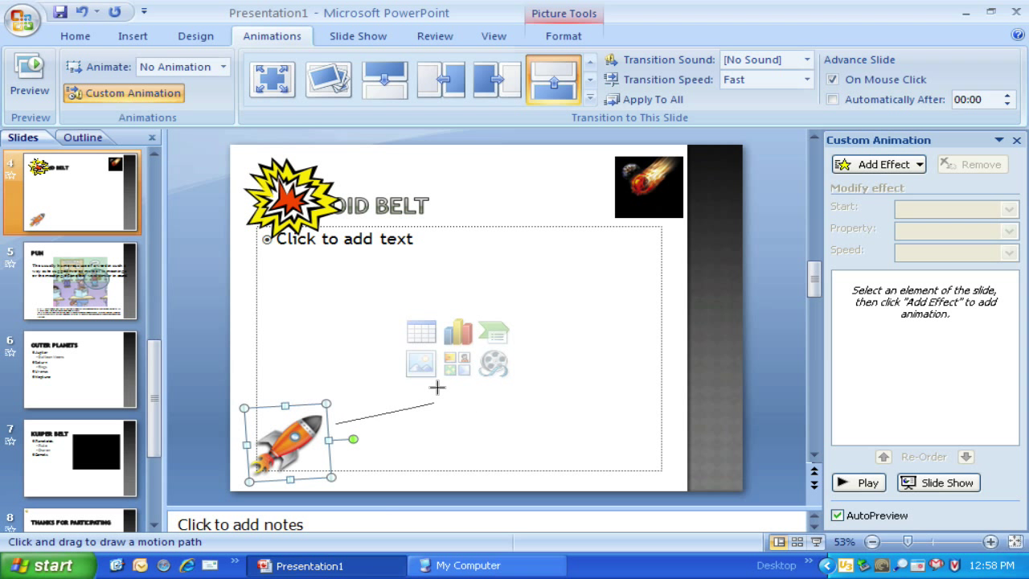
pyautogui.click(379, 356)
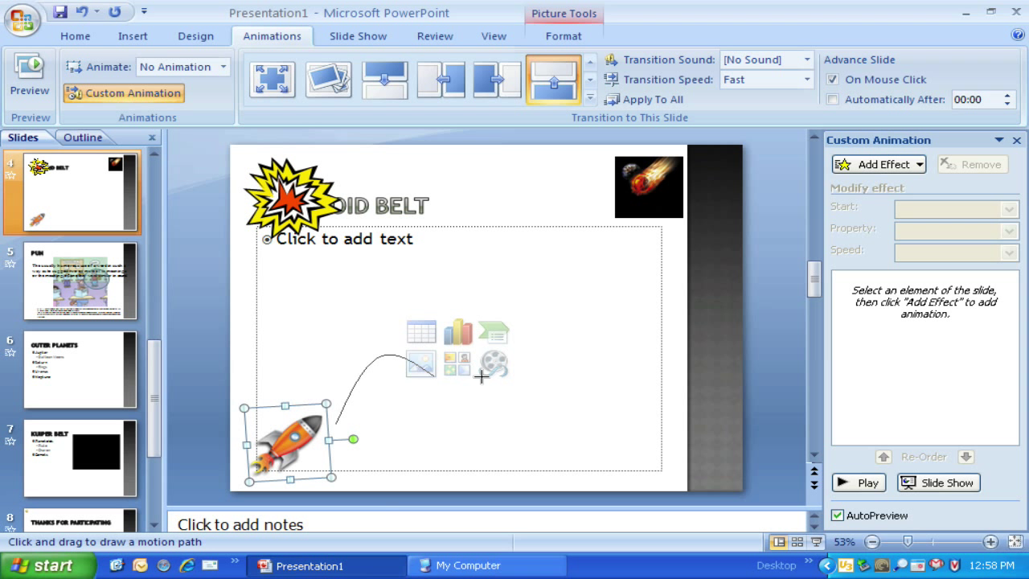
pyautogui.click(529, 339)
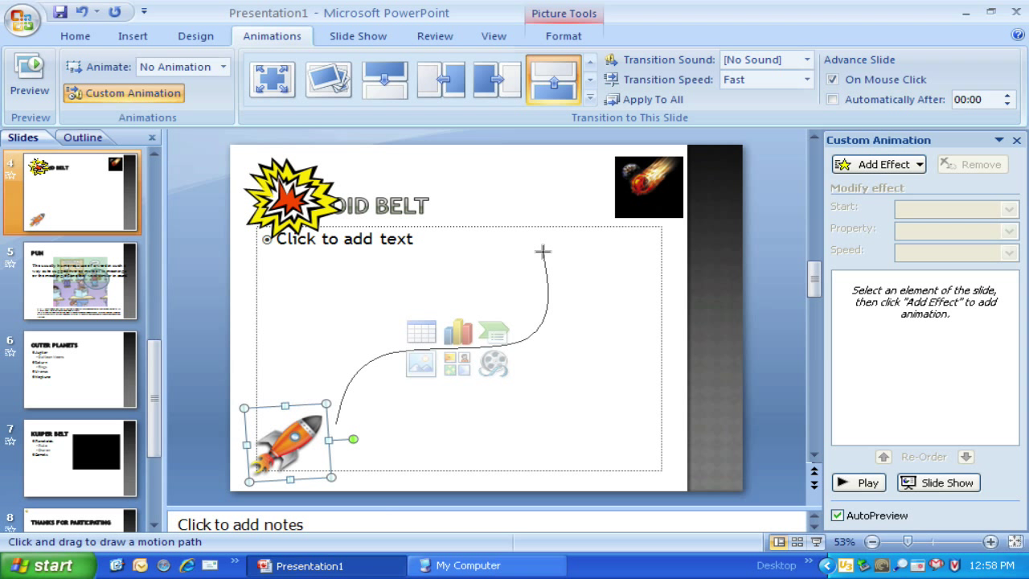
pyautogui.doubleClick(543, 251)
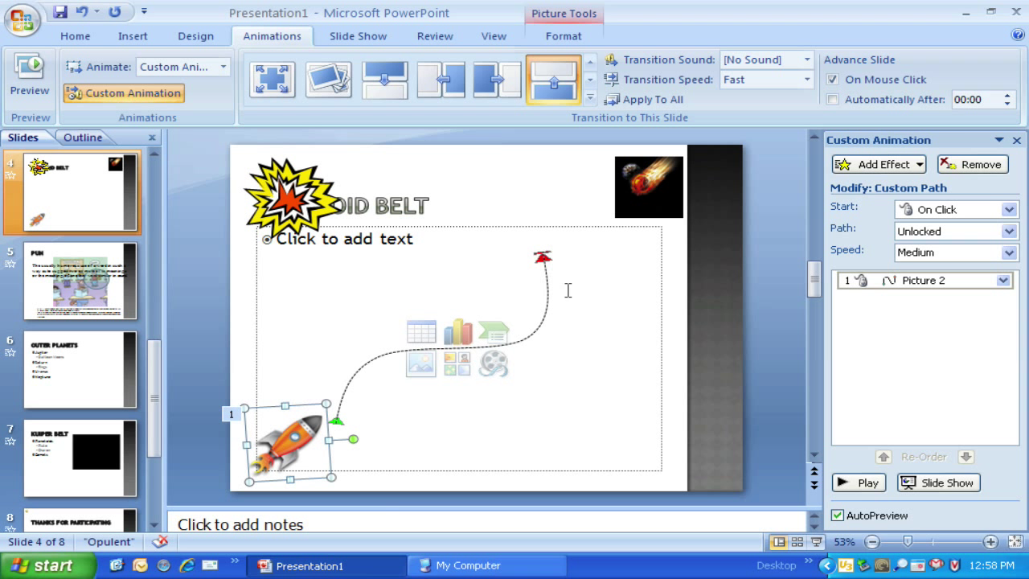
pyautogui.click(543, 290)
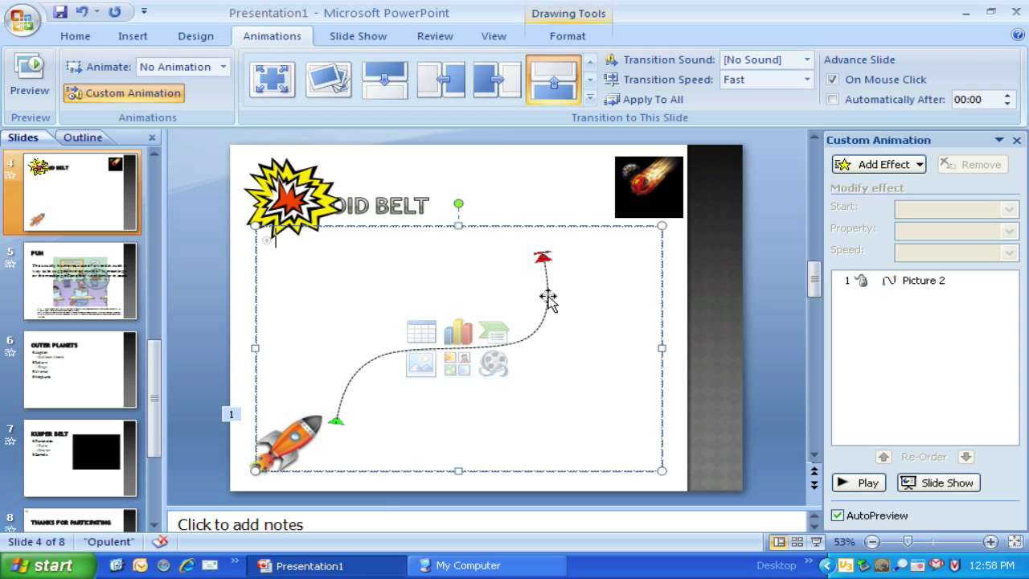
pyautogui.moveTo(555, 253); pyautogui.dragTo(533, 306)
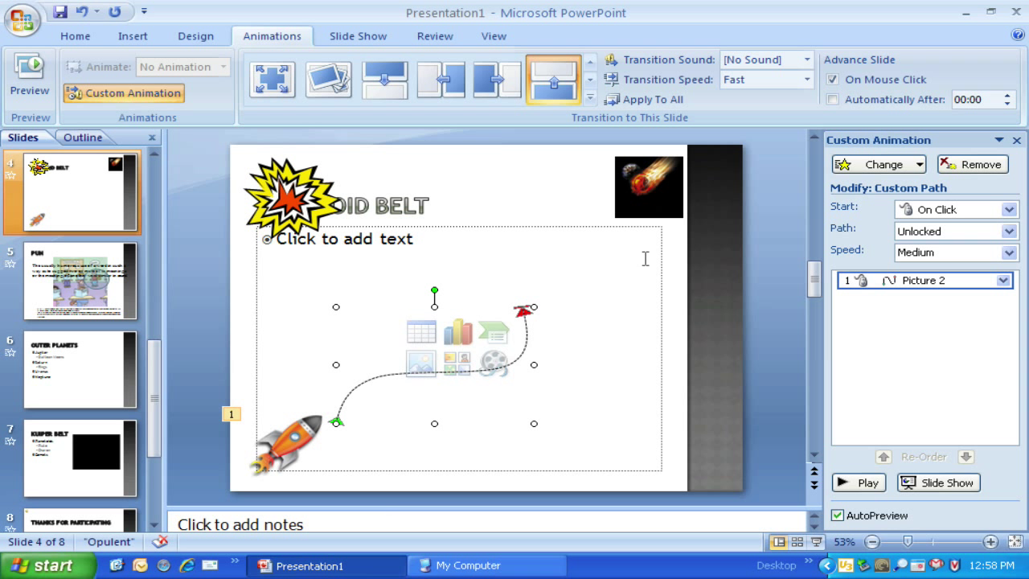
pyautogui.click(645, 189)
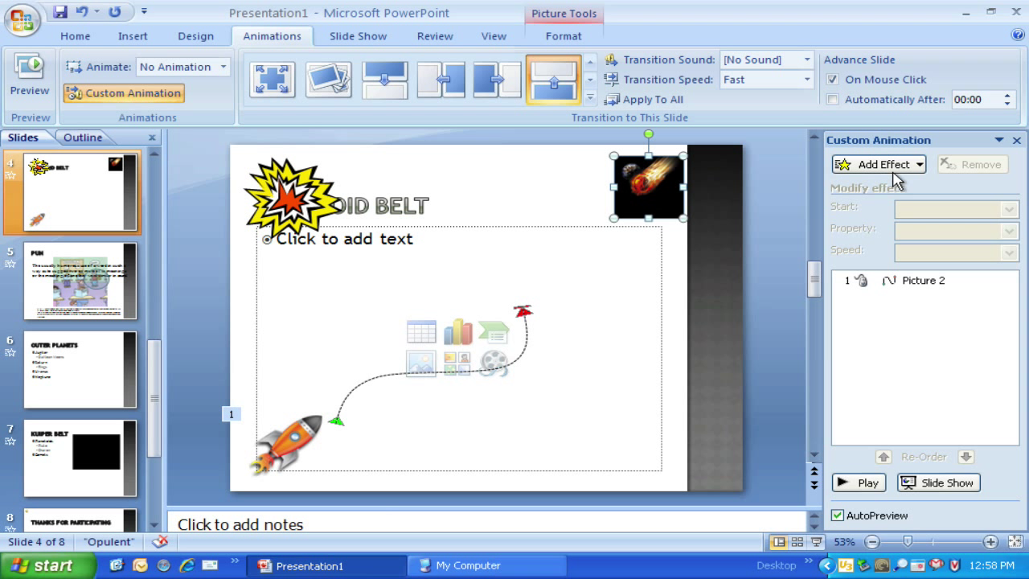
# Give the meteor a Diagonal Down Right path ending near the rocket path's end, then preview.
pyautogui.click(918, 164)
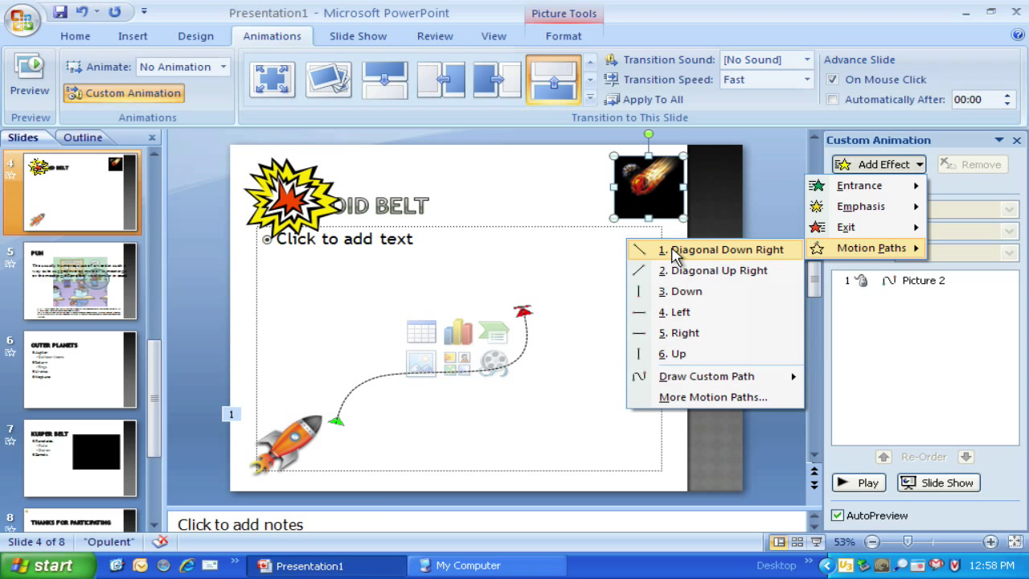
pyautogui.click(673, 254)
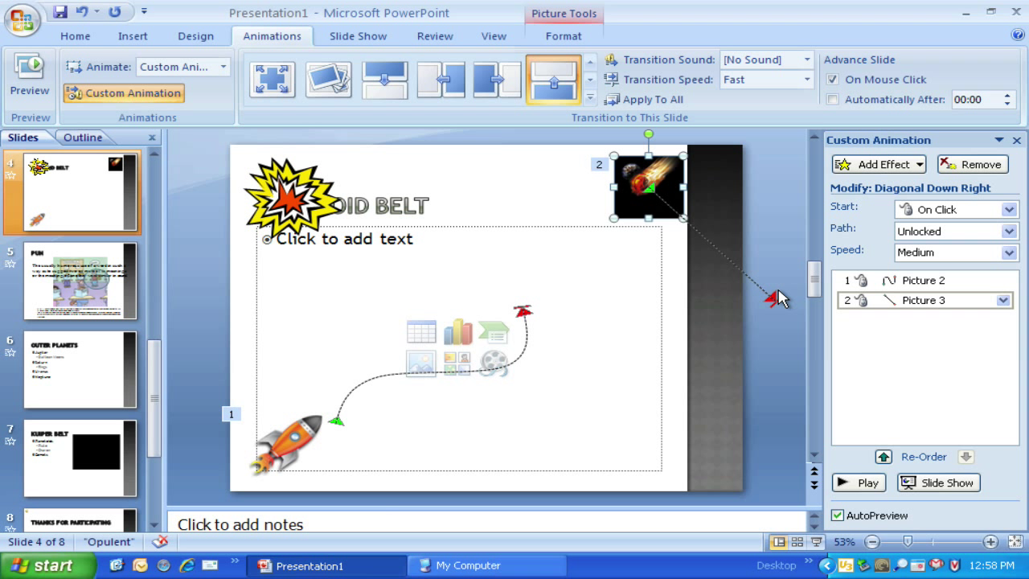
pyautogui.click(773, 299)
pyautogui.moveTo(773, 299); pyautogui.dragTo(522, 291)
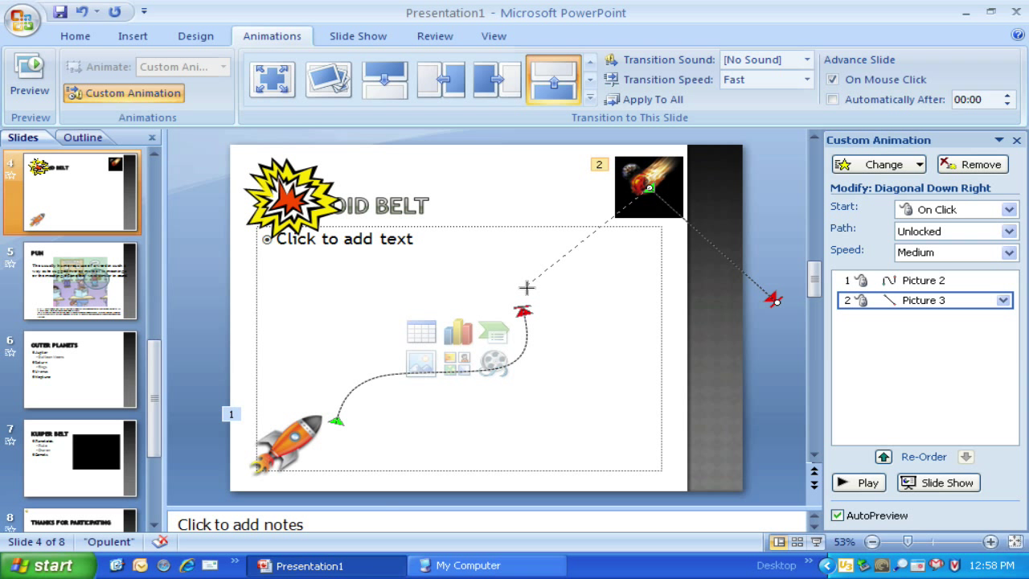
pyautogui.moveTo(527, 287); pyautogui.dragTo(525, 287)
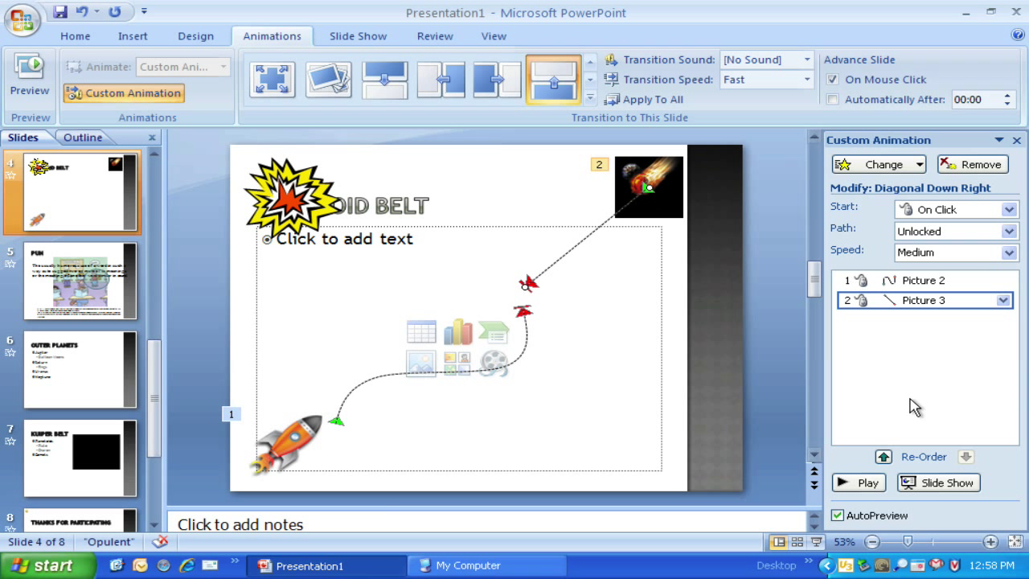
pyautogui.click(865, 487)
# Send the meteor to the back and nudge its path end to meet the rocket's path.
pyautogui.click(663, 211)
pyautogui.rightClick(665, 210)
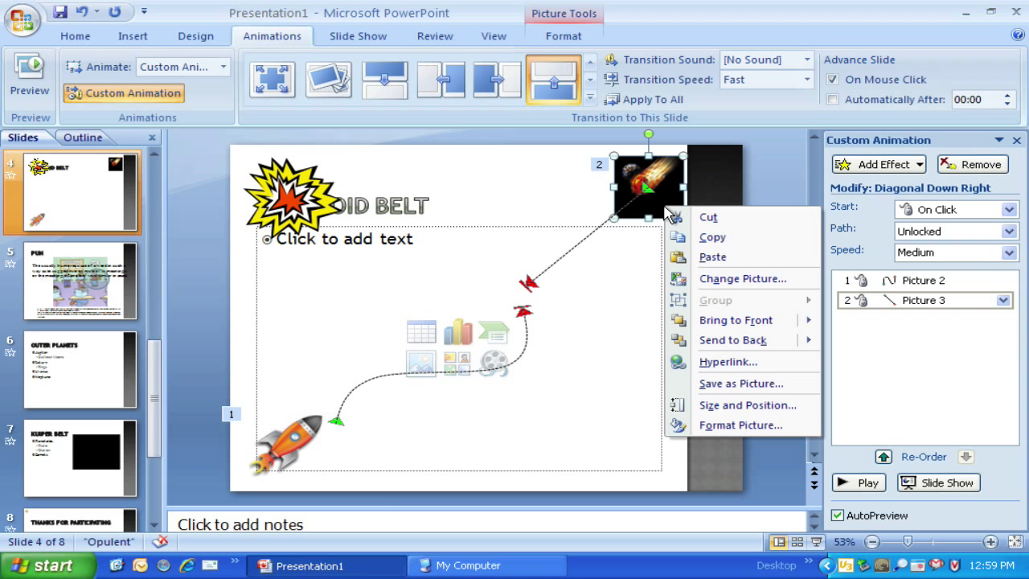
pyautogui.moveTo(764, 344)
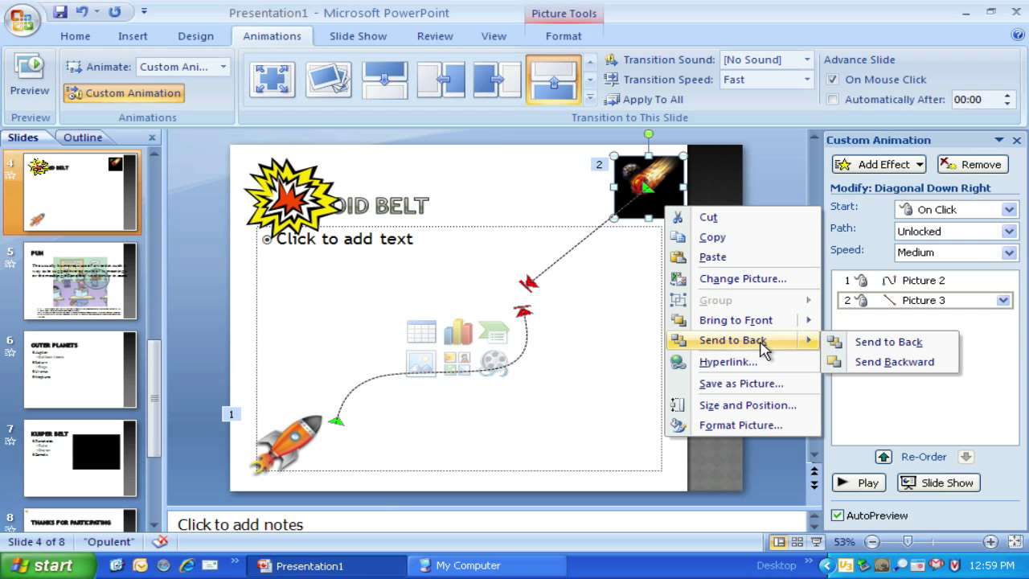
pyautogui.click(879, 344)
pyautogui.click(852, 485)
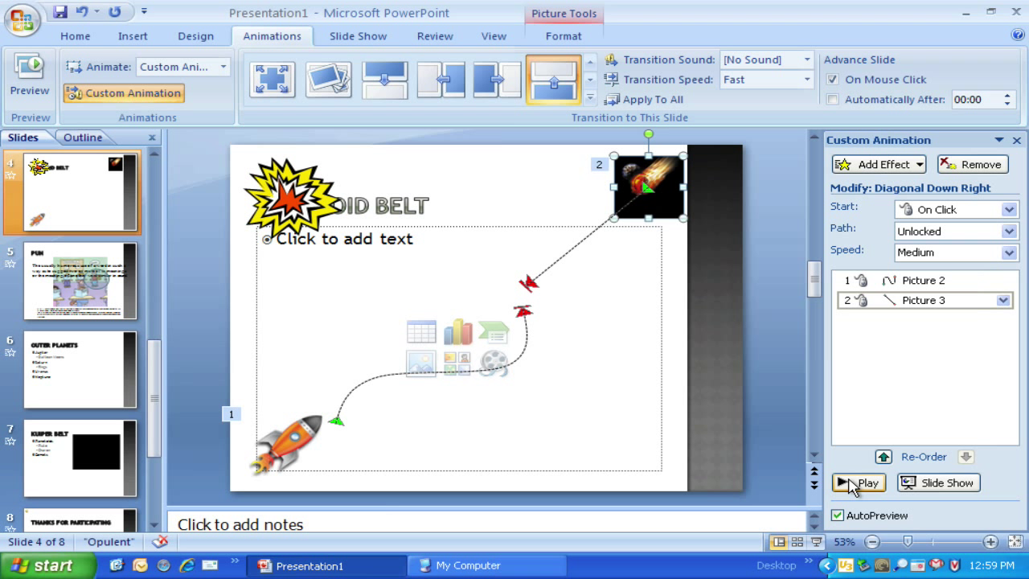
pyautogui.click(529, 287)
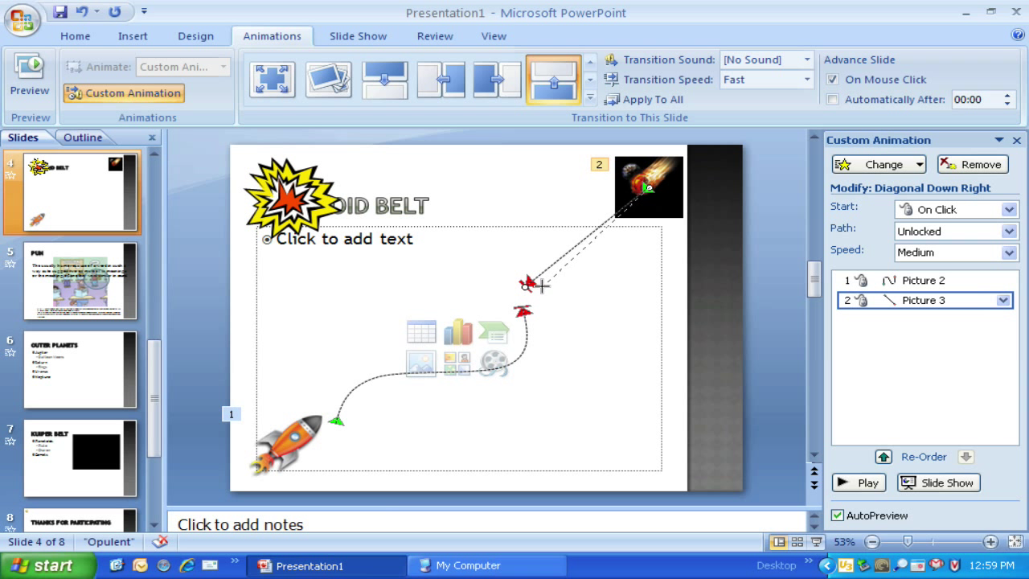
pyautogui.moveTo(546, 278); pyautogui.dragTo(549, 276)
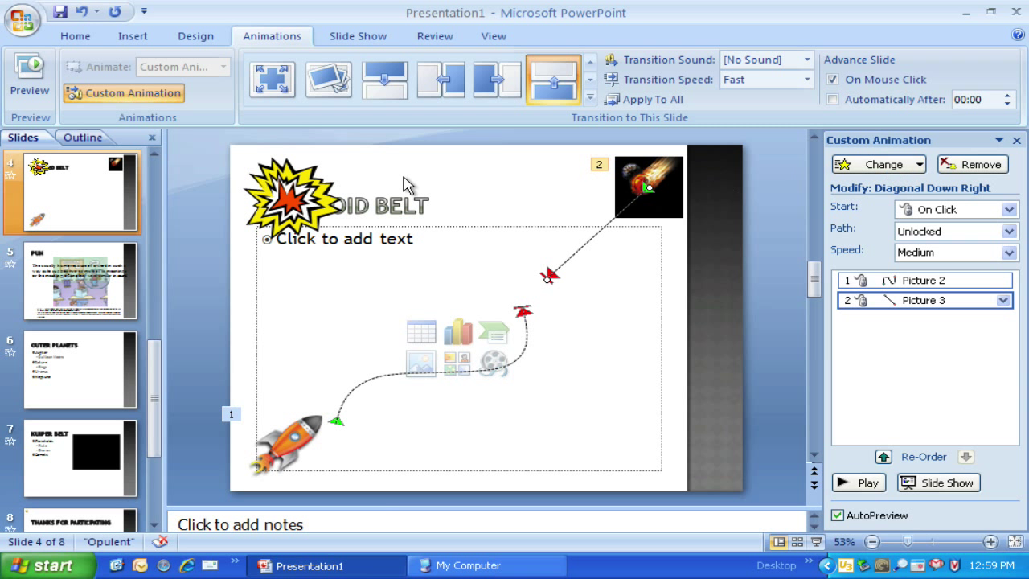
# Move the explosion to the slide's middle and give it a Dissolve In entrance effect.
pyautogui.moveTo(294, 201); pyautogui.dragTo(539, 296)
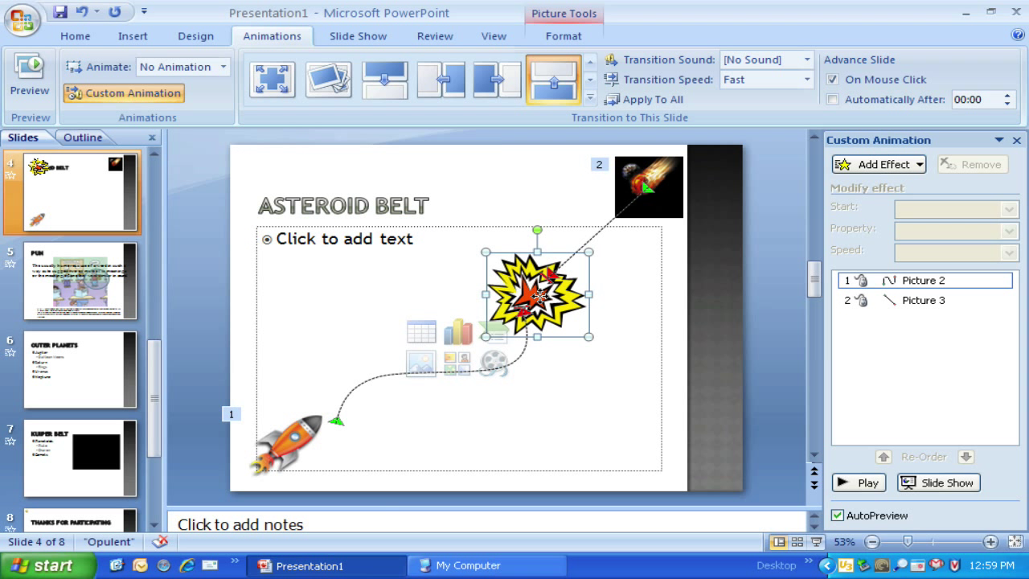
pyautogui.click(919, 165)
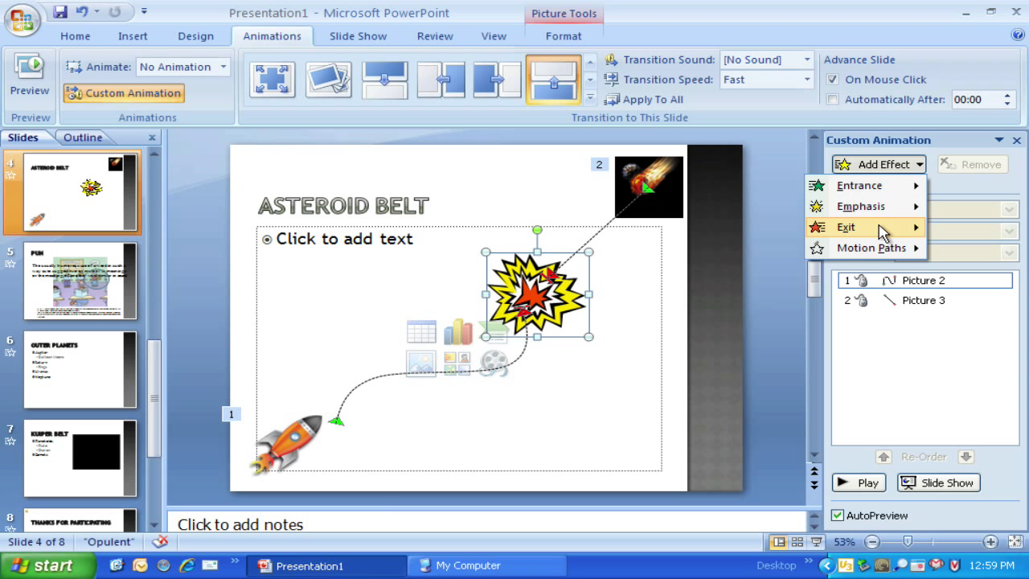
pyautogui.moveTo(884, 210)
pyautogui.moveTo(884, 186)
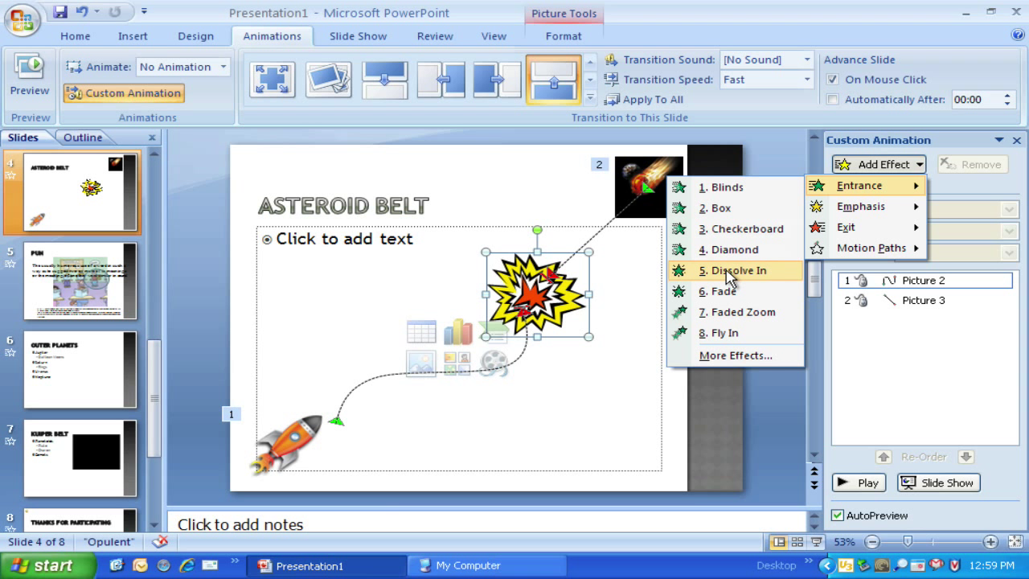
pyautogui.click(728, 272)
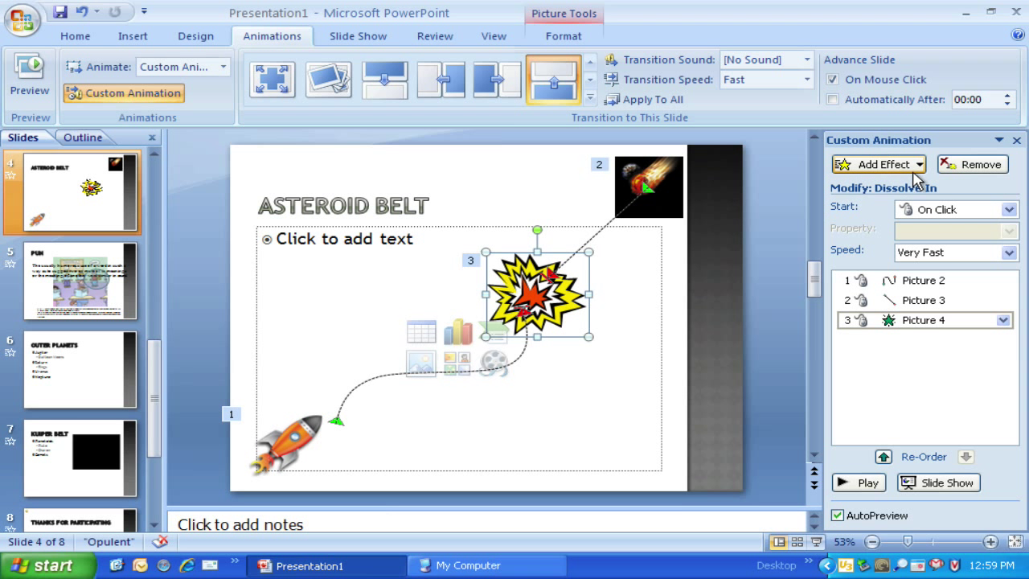
pyautogui.click(914, 171)
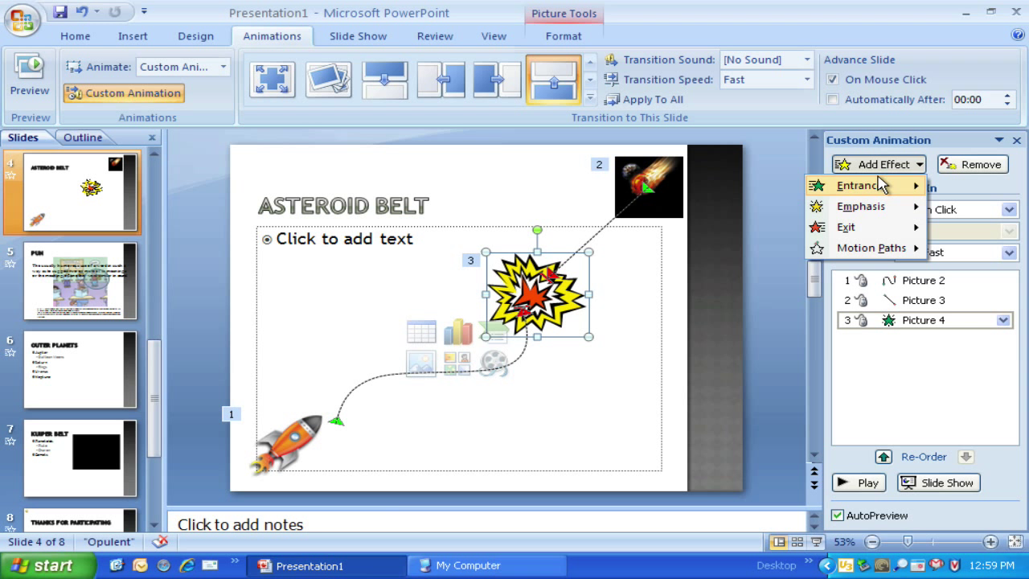
pyautogui.moveTo(879, 185)
pyautogui.click(753, 356)
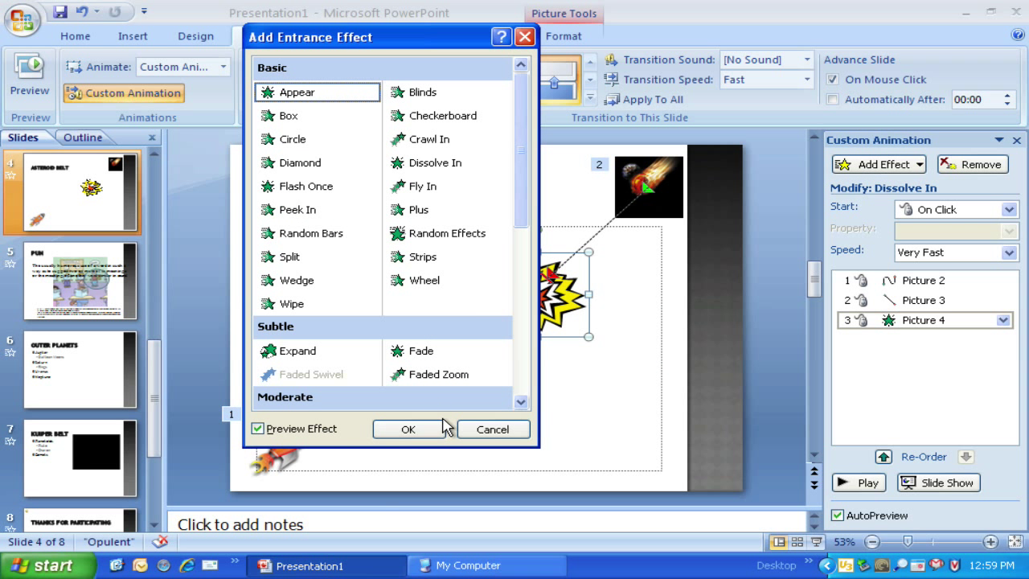
pyautogui.click(525, 37)
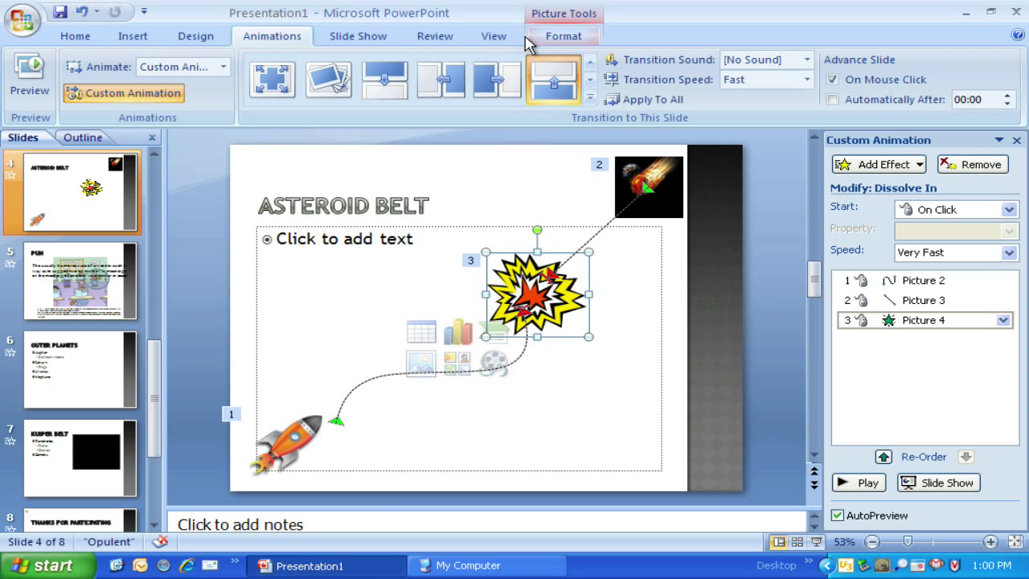
# Add a Grow/Shrink emphasis to the explosion with size Huge (400%).
pyautogui.click(920, 165)
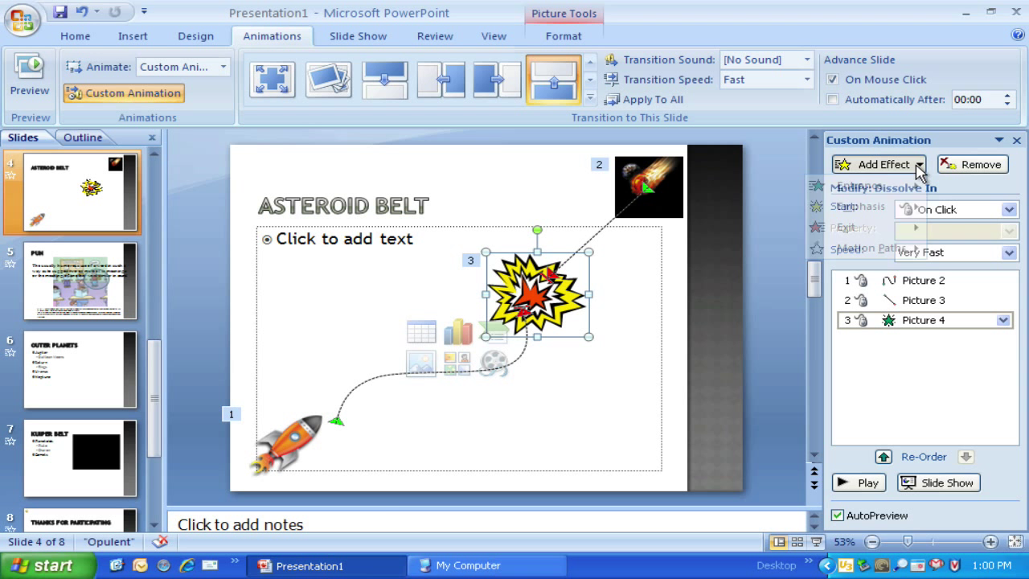
pyautogui.moveTo(895, 211)
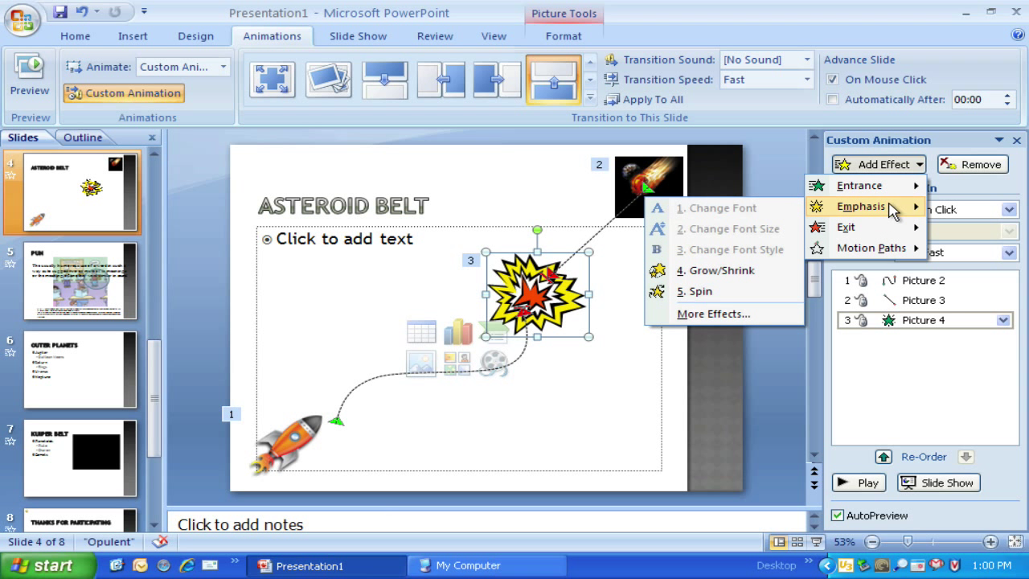
pyautogui.click(726, 271)
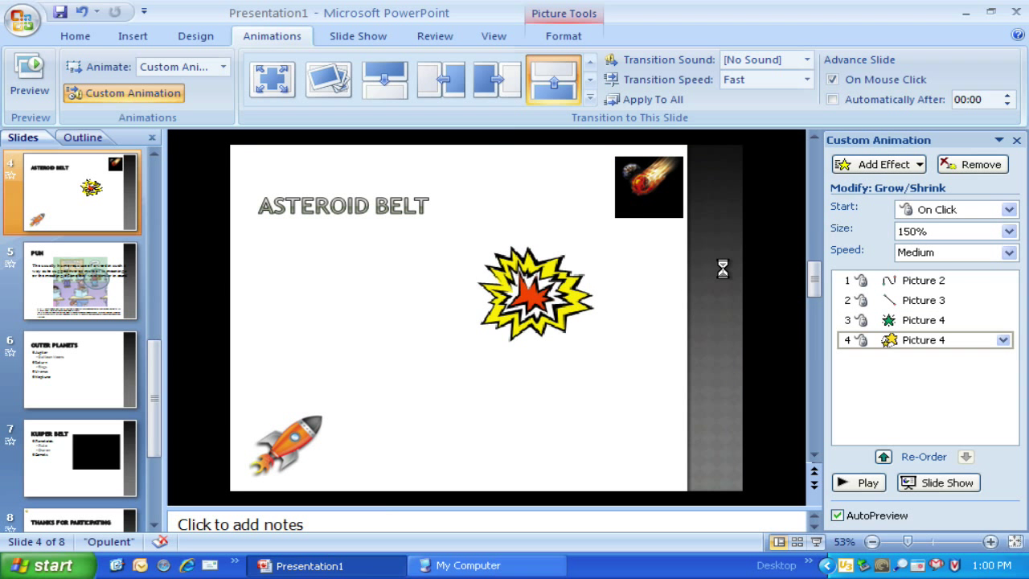
pyautogui.click(1008, 233)
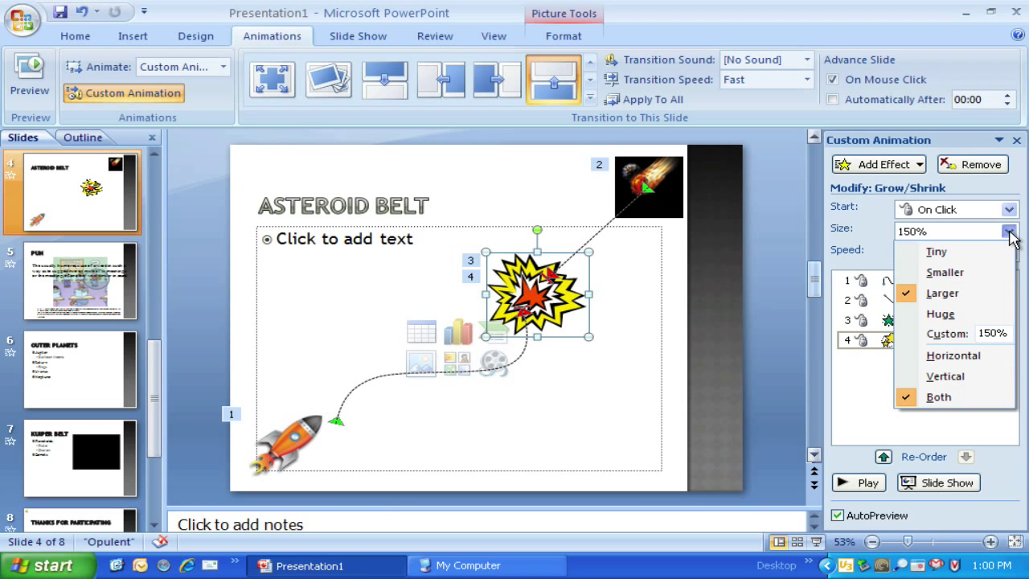
pyautogui.click(940, 313)
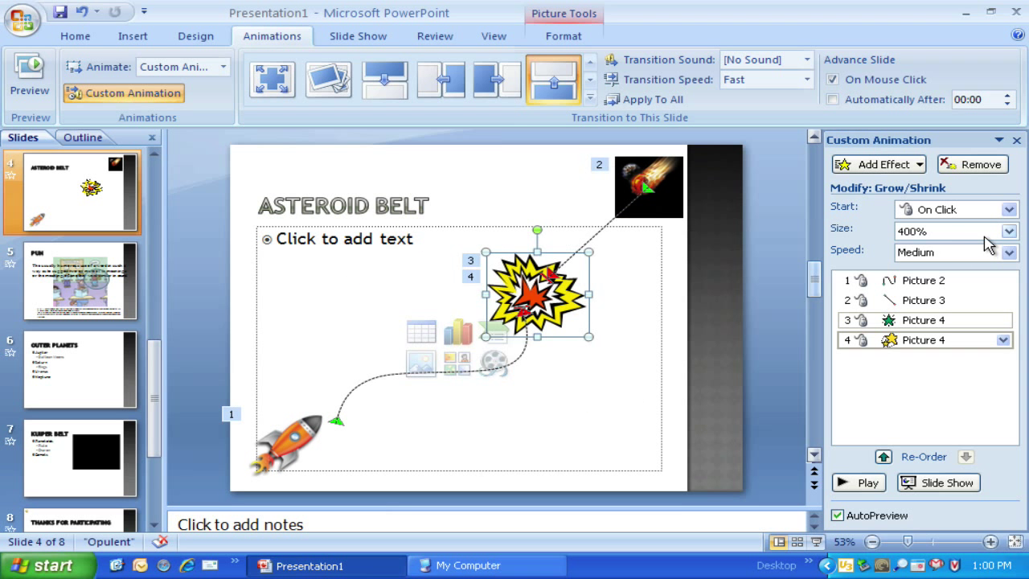
# Add a Dissolve Out exit effect to the explosion.
pyautogui.click(918, 166)
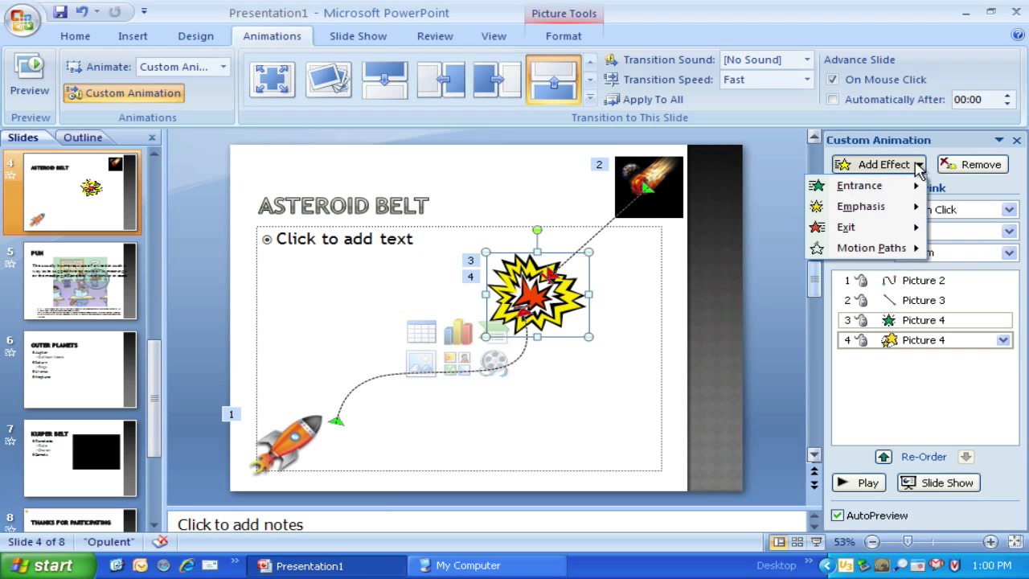
pyautogui.moveTo(892, 229)
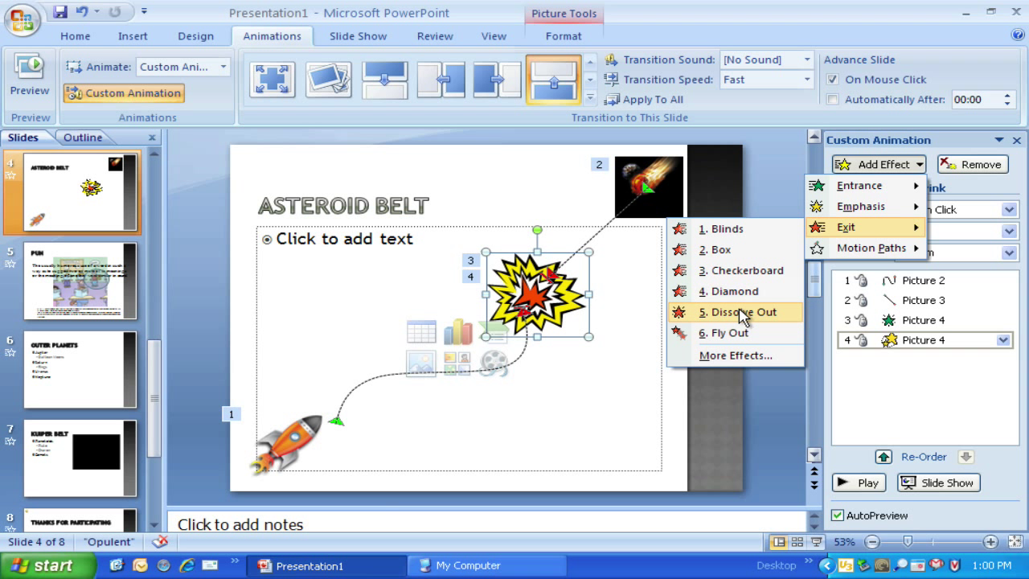
pyautogui.click(742, 313)
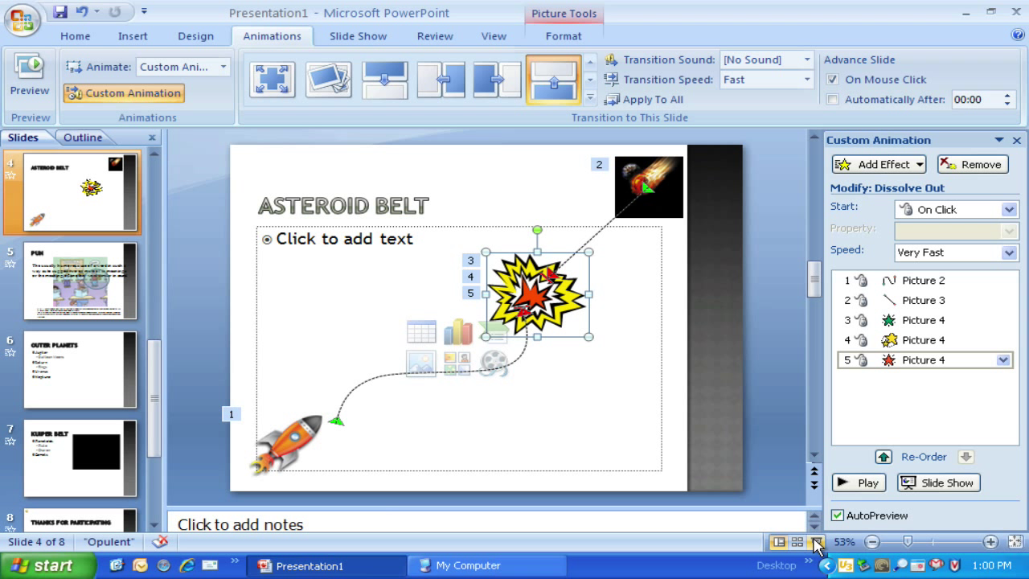
pyautogui.click(857, 485)
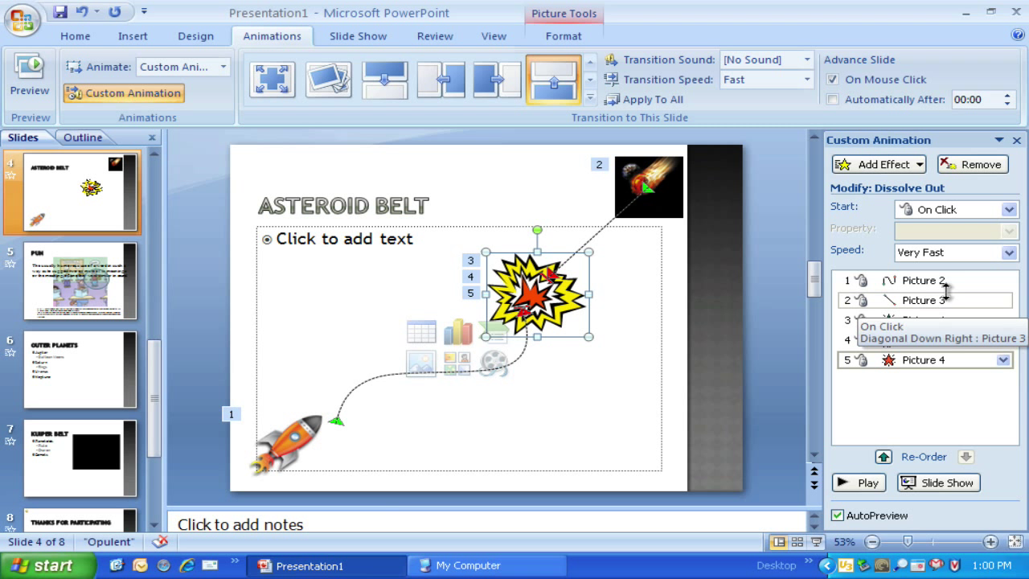
# Set the rocket's and meteor's motion paths to start With Previous.
pyautogui.click(964, 279)
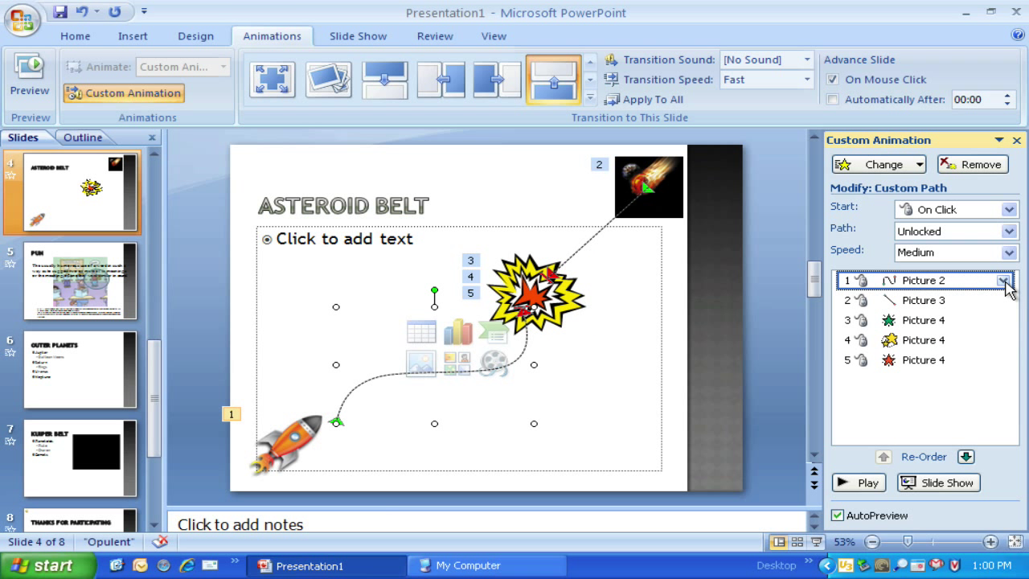
pyautogui.click(1003, 280)
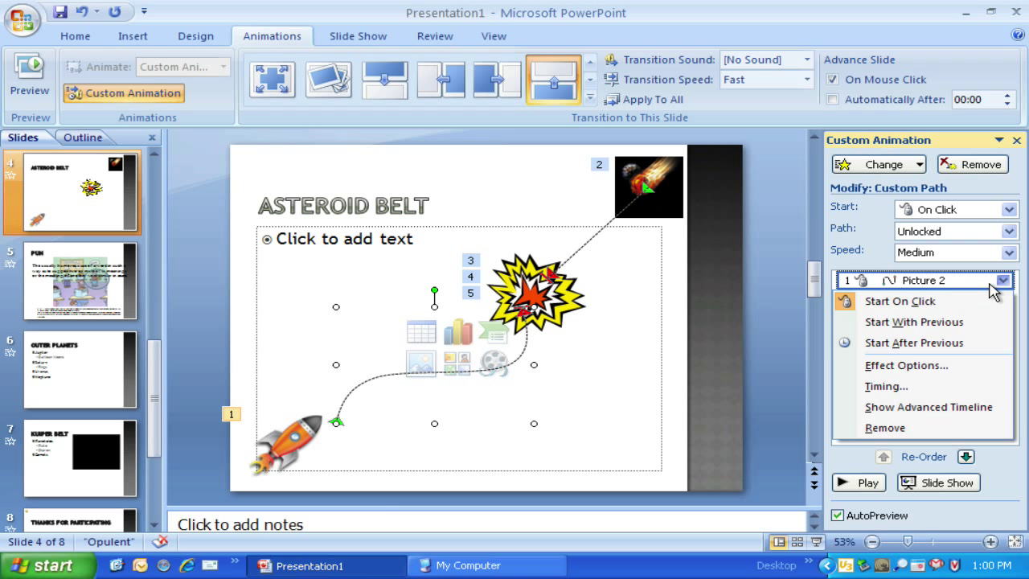
pyautogui.click(934, 322)
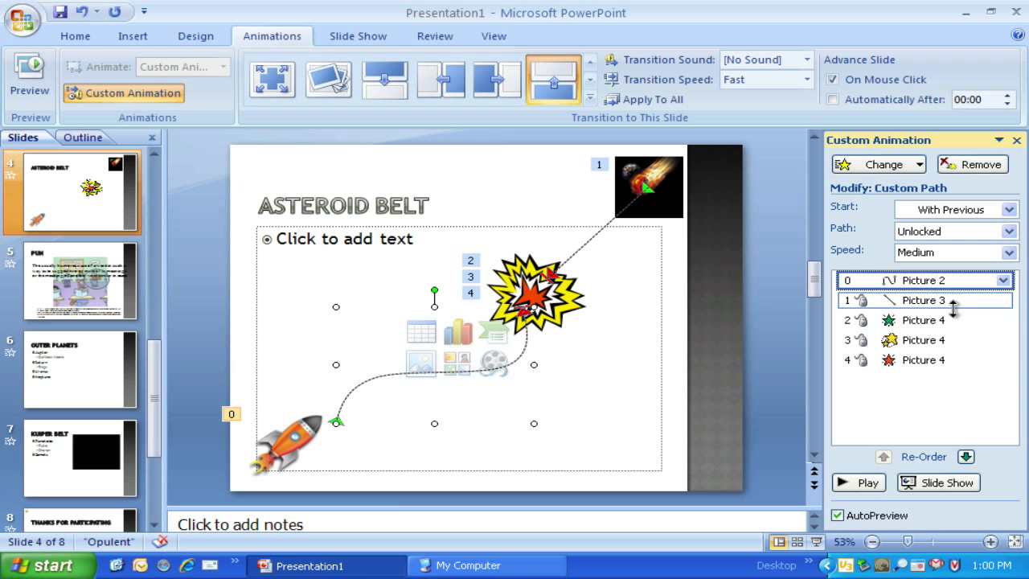
pyautogui.click(990, 300)
pyautogui.click(1002, 300)
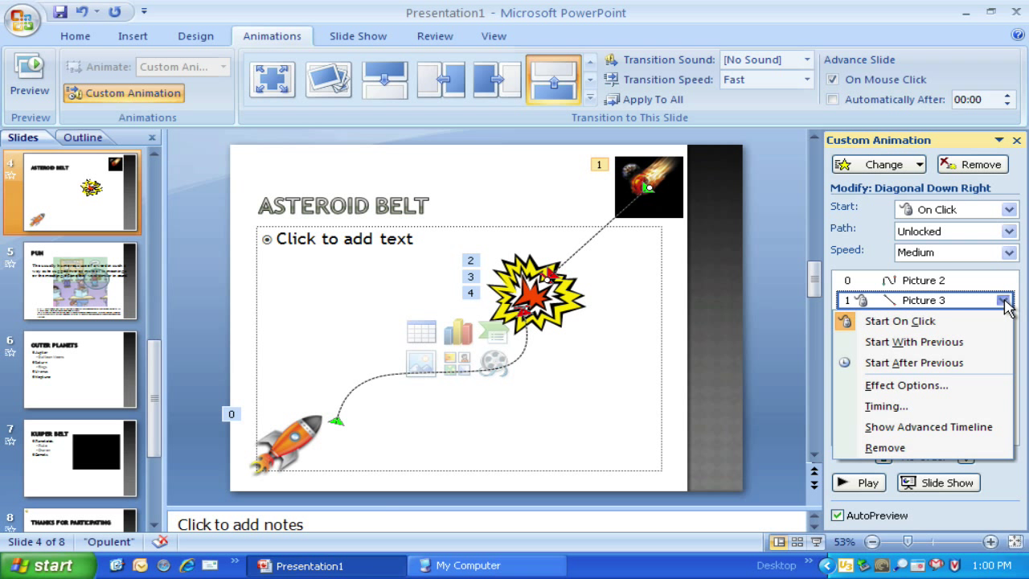
pyautogui.click(914, 342)
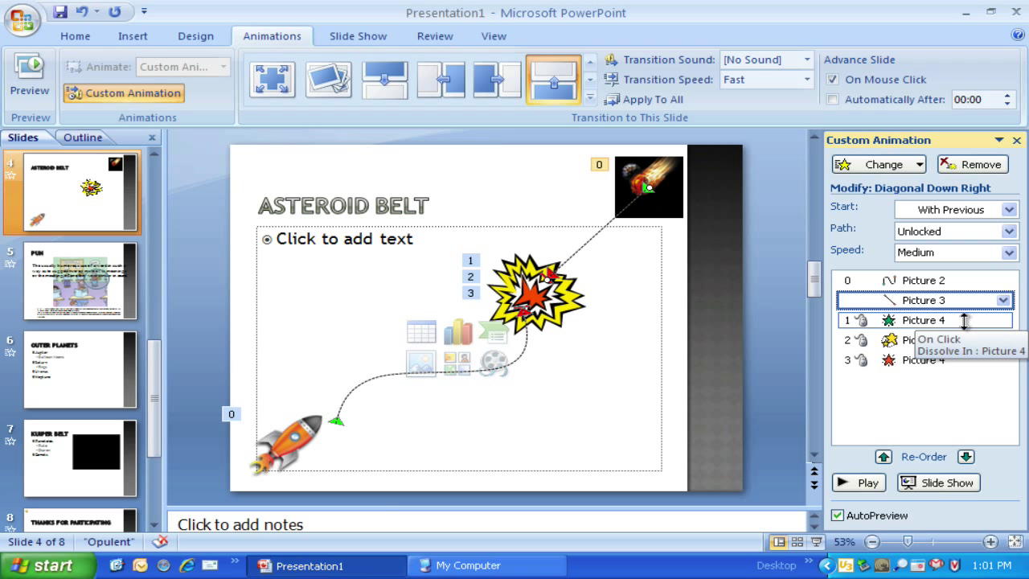
# Set the explosion's Dissolve In After Previous, Grow/Shrink With Previous, and Dissolve Out After Previous.
pyautogui.click(963, 320)
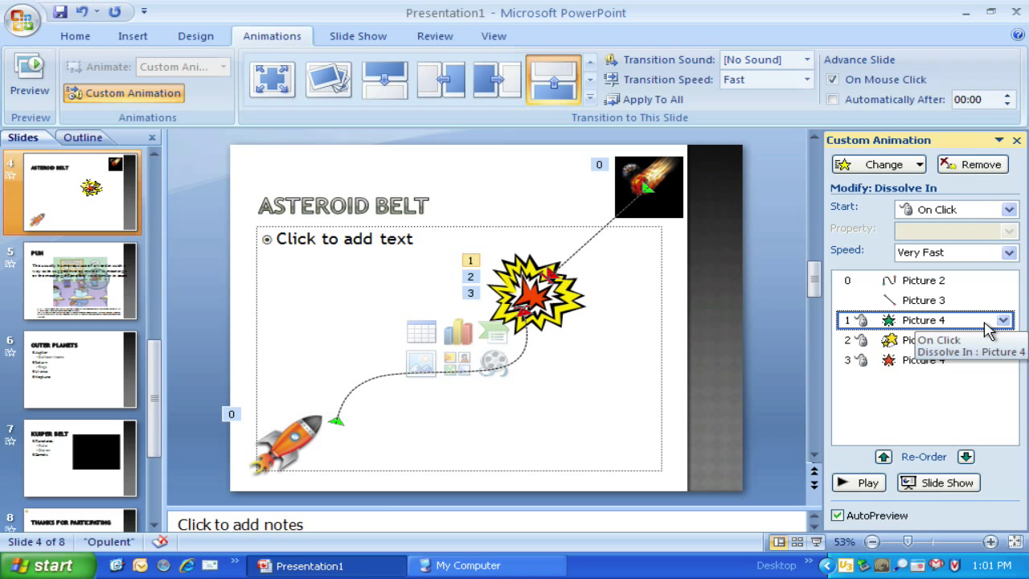
pyautogui.click(1002, 320)
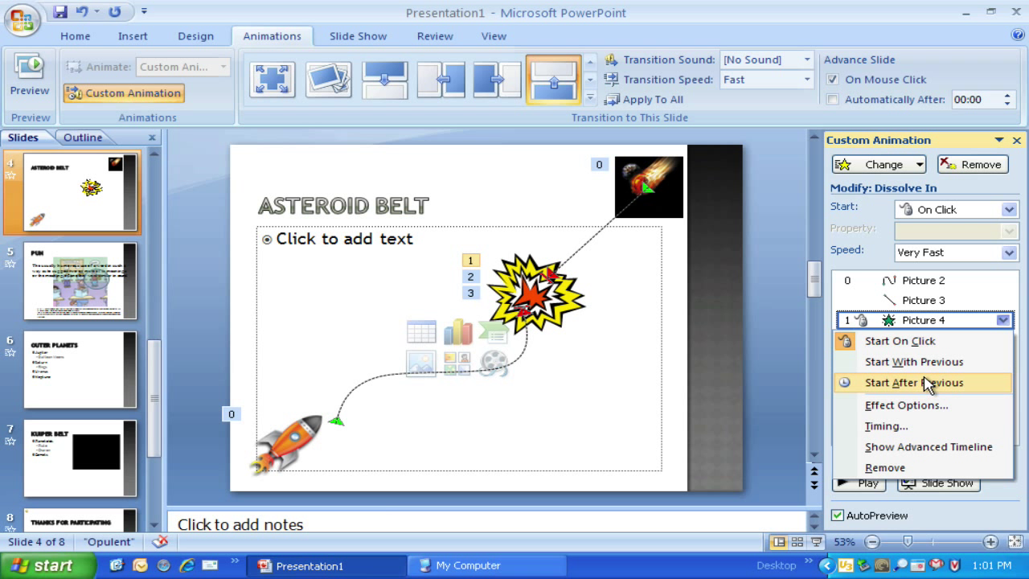
pyautogui.click(929, 384)
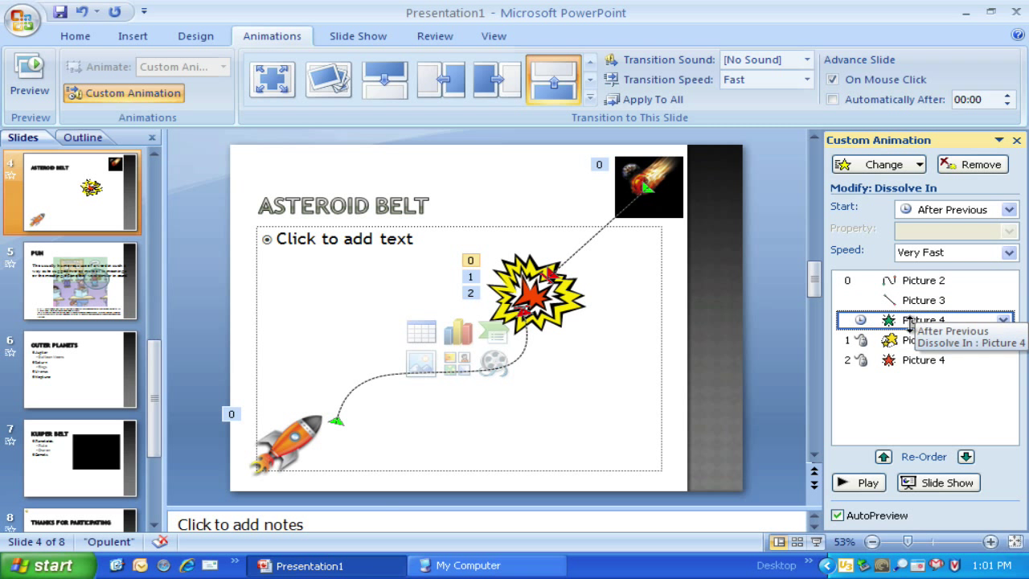
pyautogui.click(939, 340)
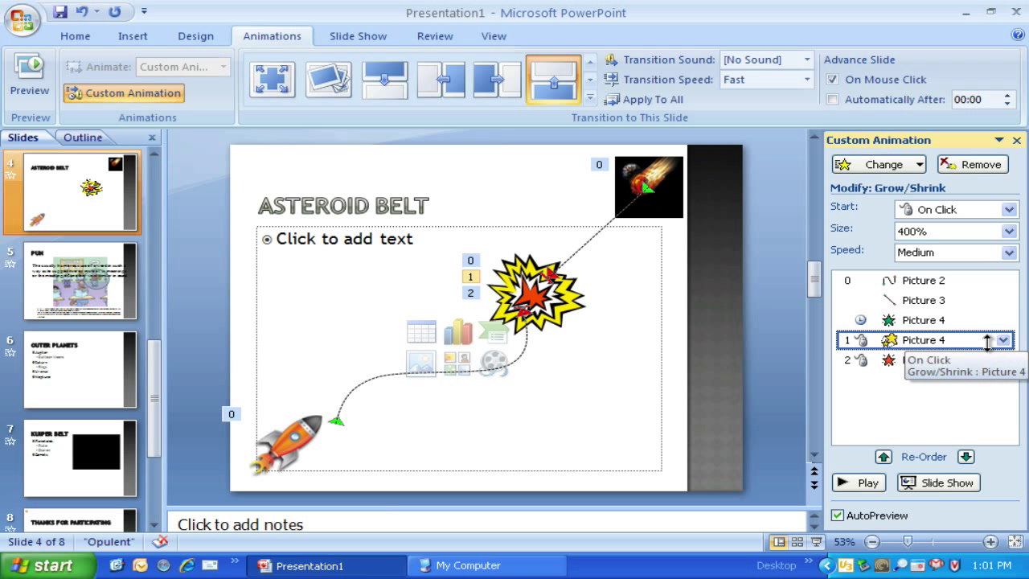
pyautogui.click(1003, 339)
pyautogui.click(942, 379)
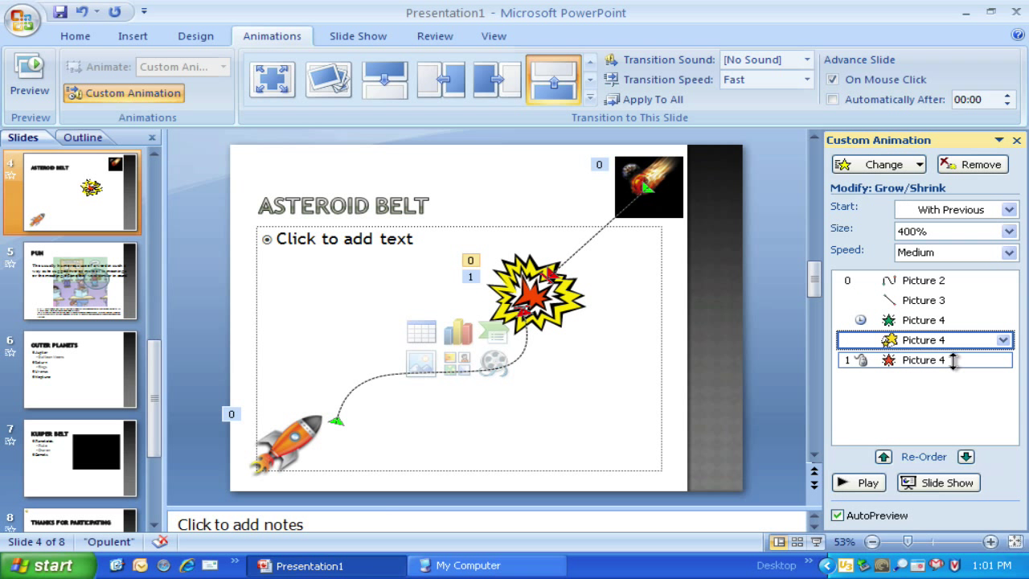
pyautogui.click(952, 360)
pyautogui.click(1003, 360)
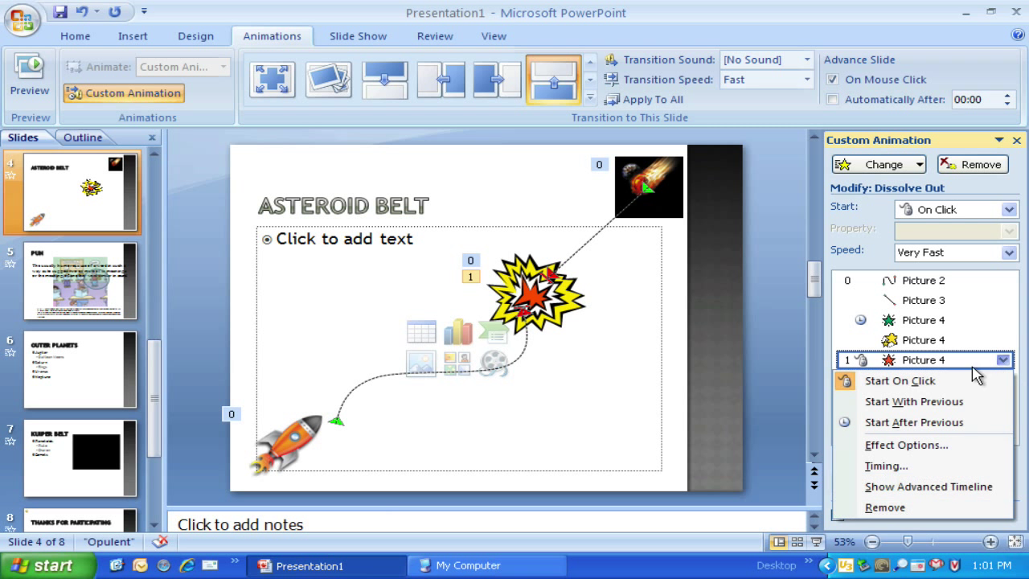
pyautogui.click(928, 423)
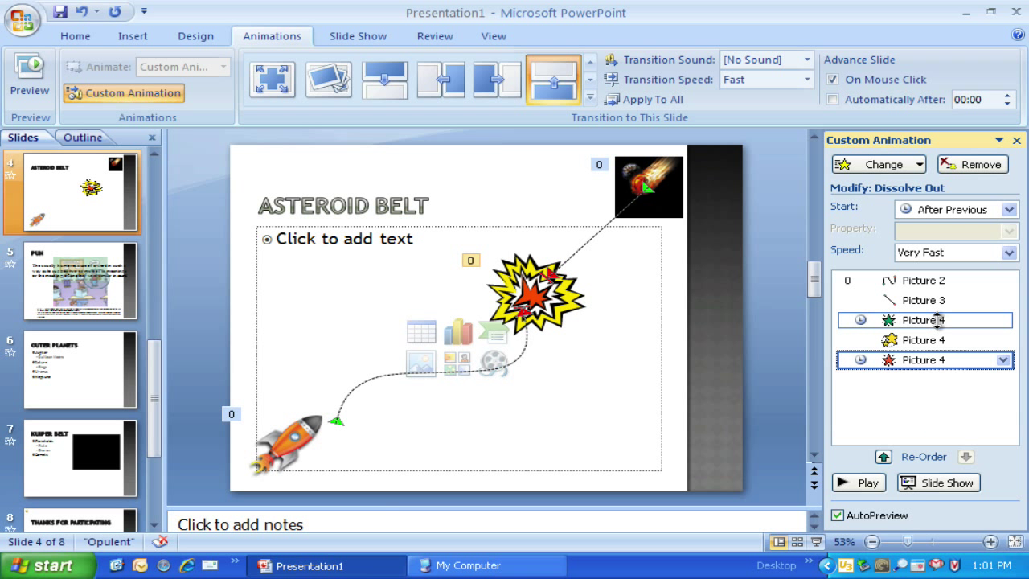
# Add Dissolve Out exit effects to the rocket and the meteor.
pyautogui.click(663, 206)
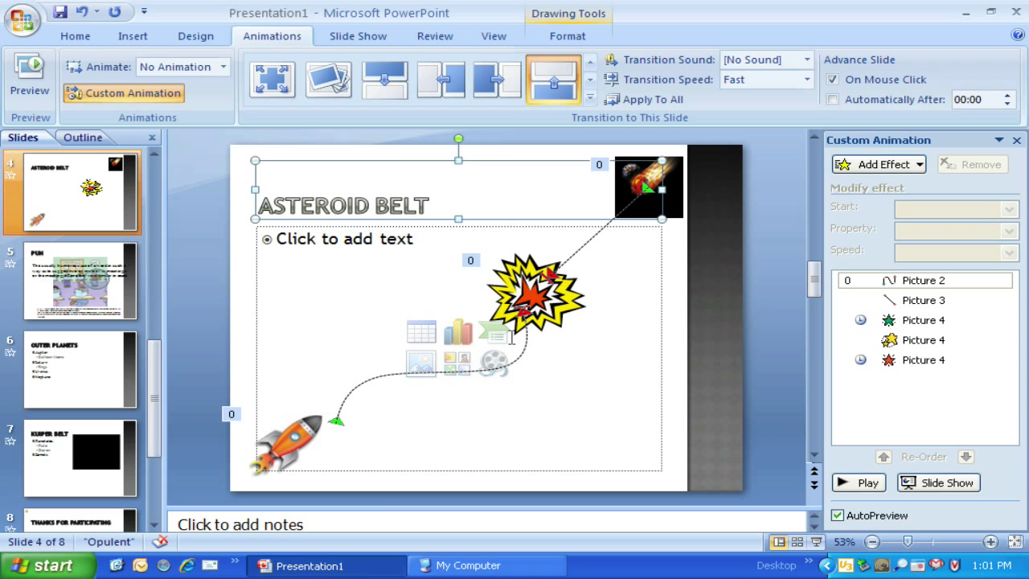
pyautogui.click(291, 453)
pyautogui.click(918, 165)
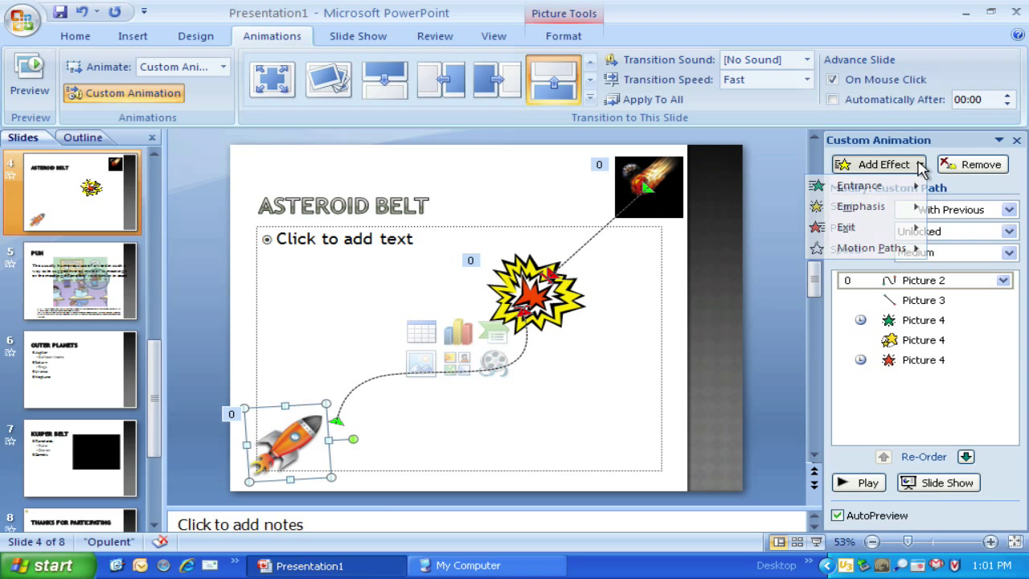
pyautogui.moveTo(850, 230)
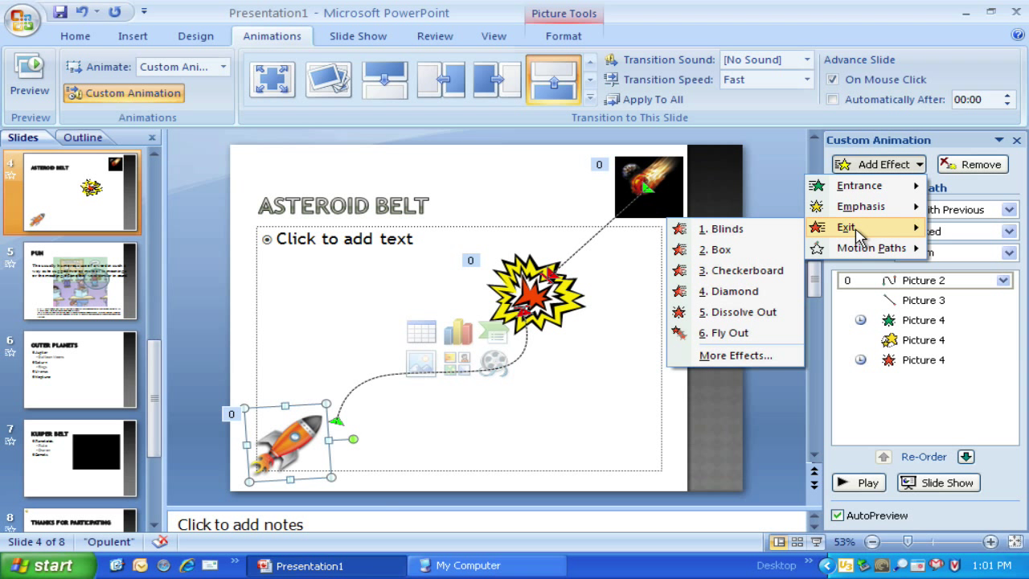
pyautogui.click(741, 314)
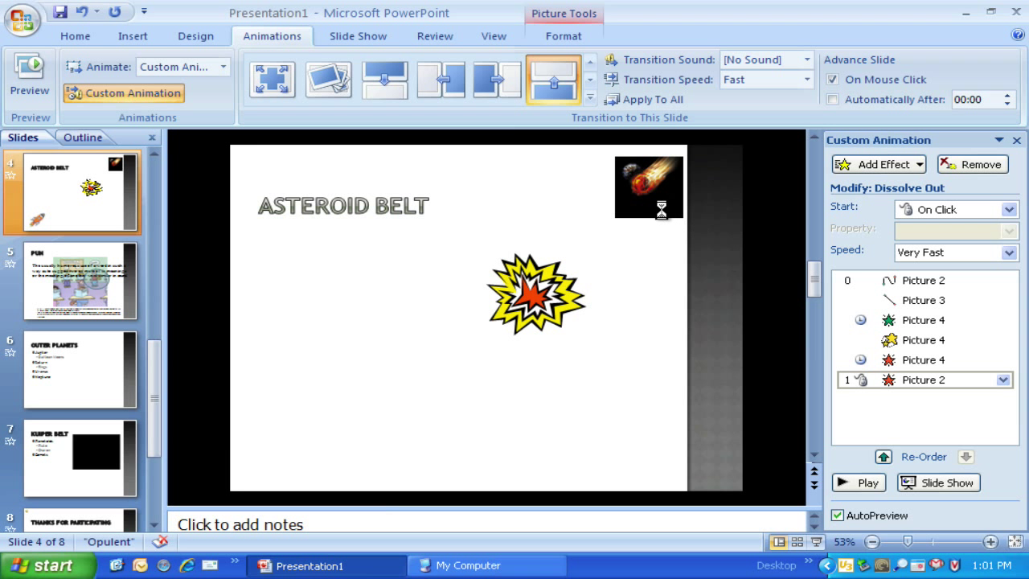
pyautogui.click(659, 207)
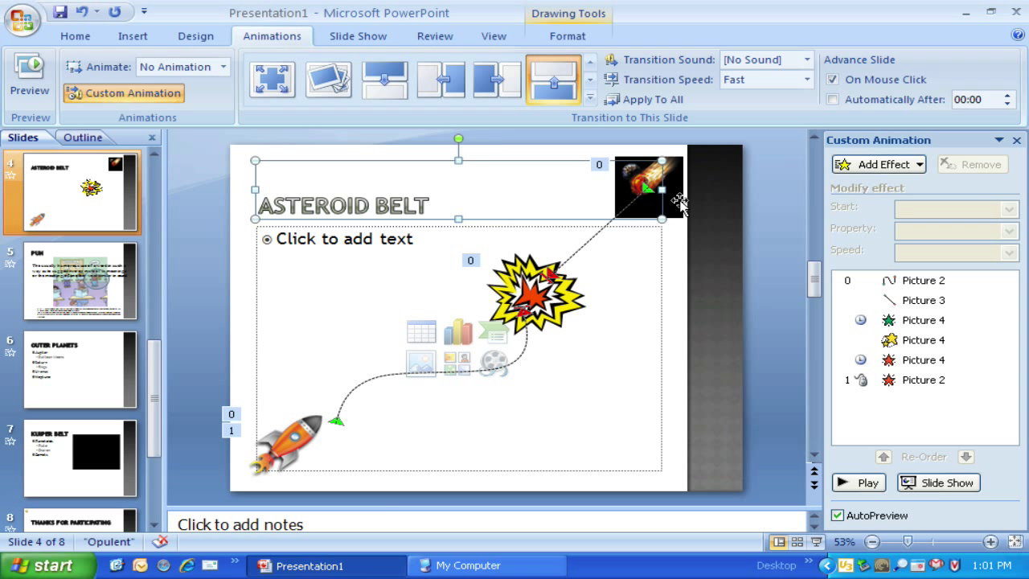
pyautogui.click(679, 202)
pyautogui.click(880, 164)
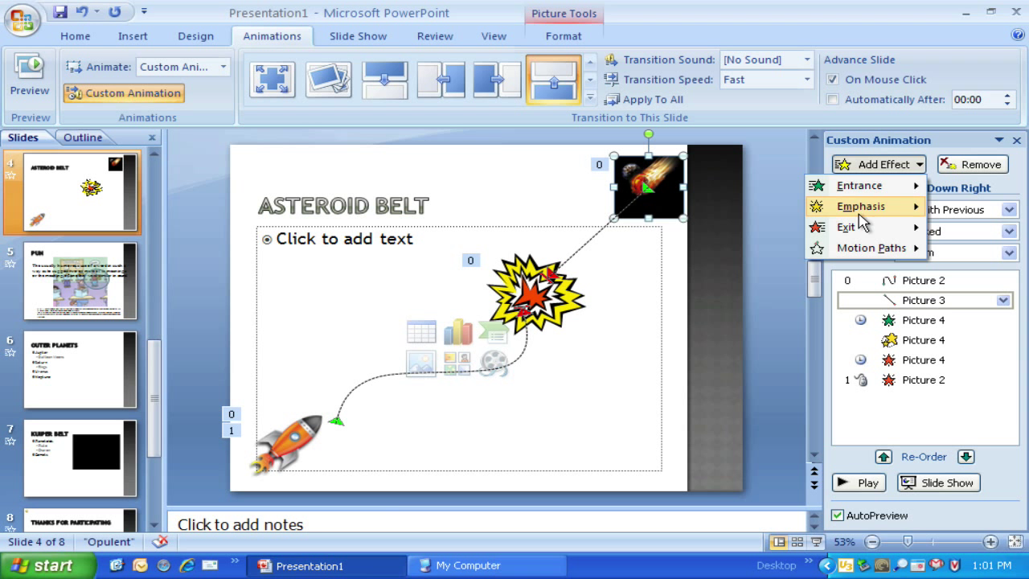
pyautogui.moveTo(850, 227)
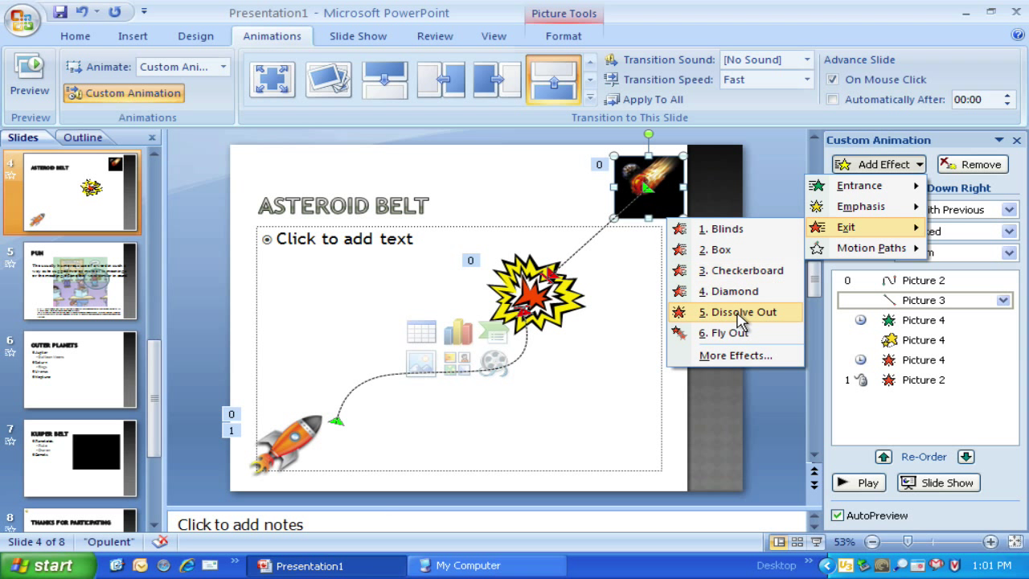
pyautogui.click(739, 320)
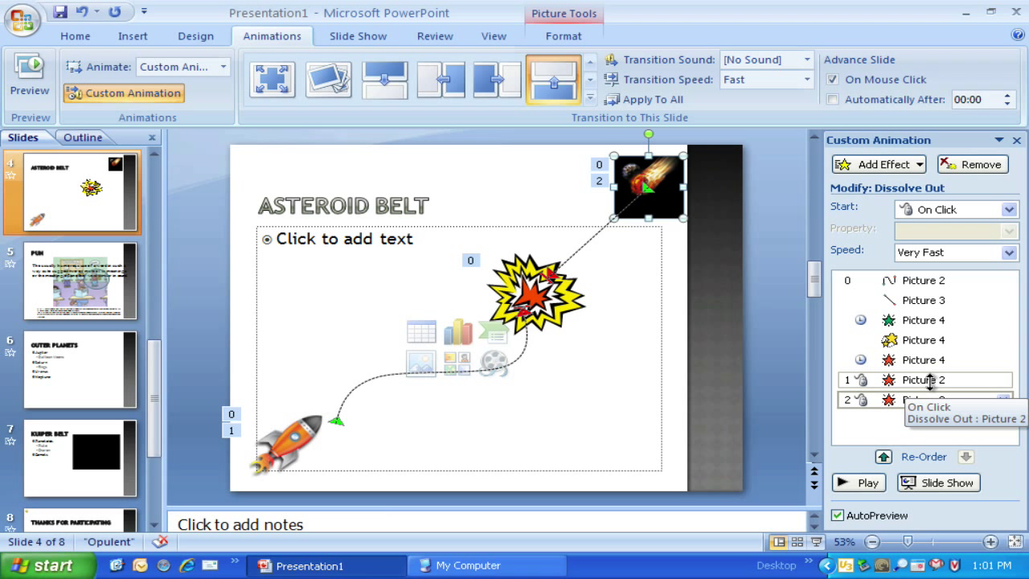
# Move the rocket's and meteor's Dissolve Out effects above the explosion's effects.
pyautogui.moveTo(930, 384); pyautogui.dragTo(932, 321)
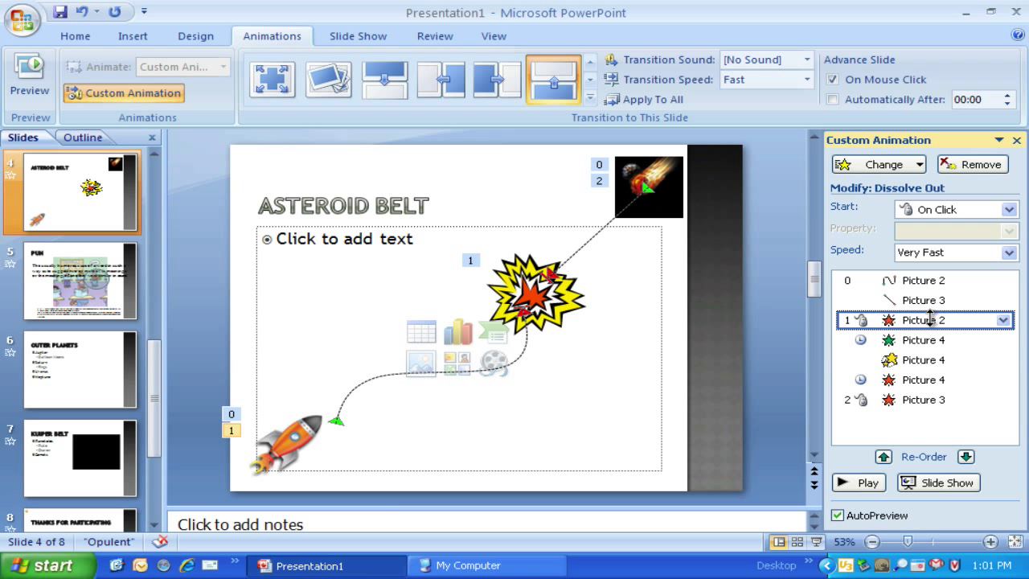
pyautogui.click(916, 399)
pyautogui.moveTo(916, 399); pyautogui.dragTo(916, 334)
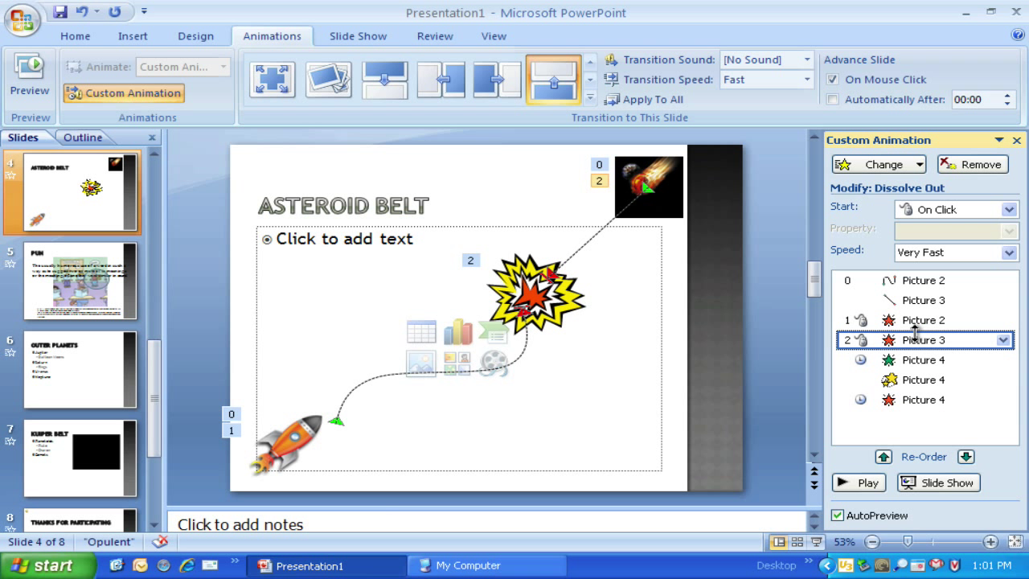
# Set the rocket's Dissolve Out to After Previous and the meteor's Dissolve Out to With Previous.
pyautogui.click(1001, 322)
pyautogui.click(1002, 320)
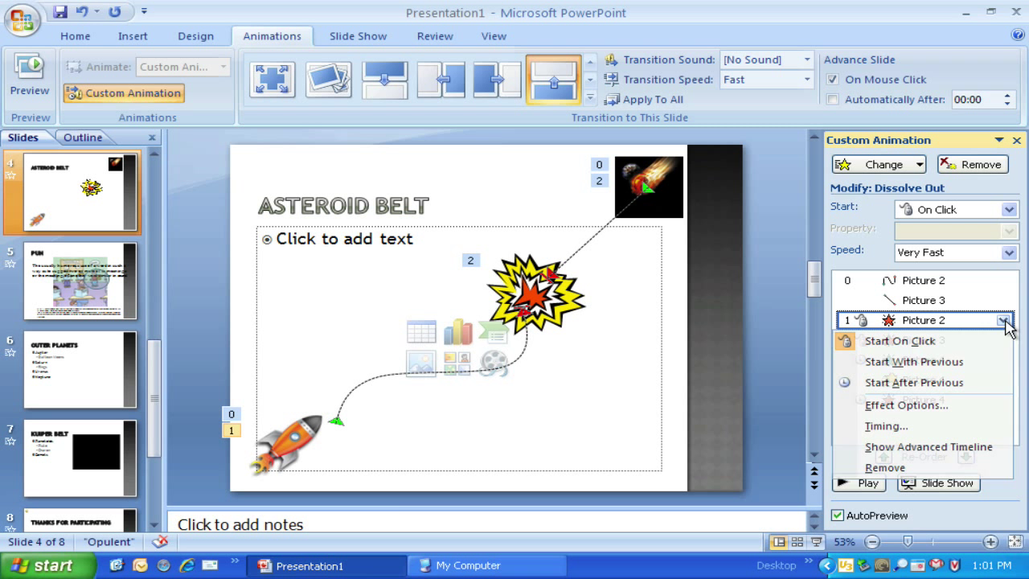
pyautogui.click(937, 381)
pyautogui.click(958, 340)
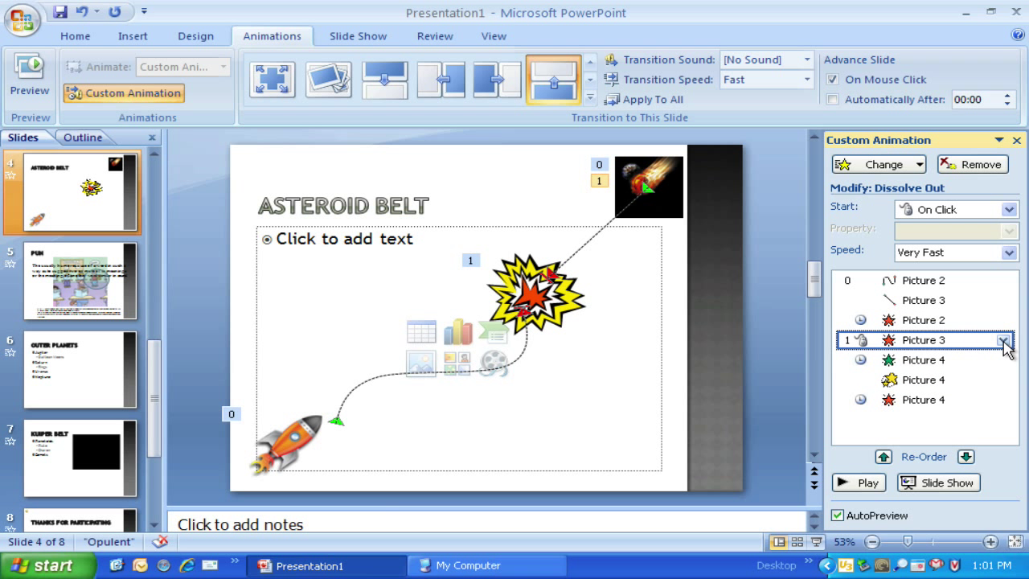
pyautogui.click(1002, 340)
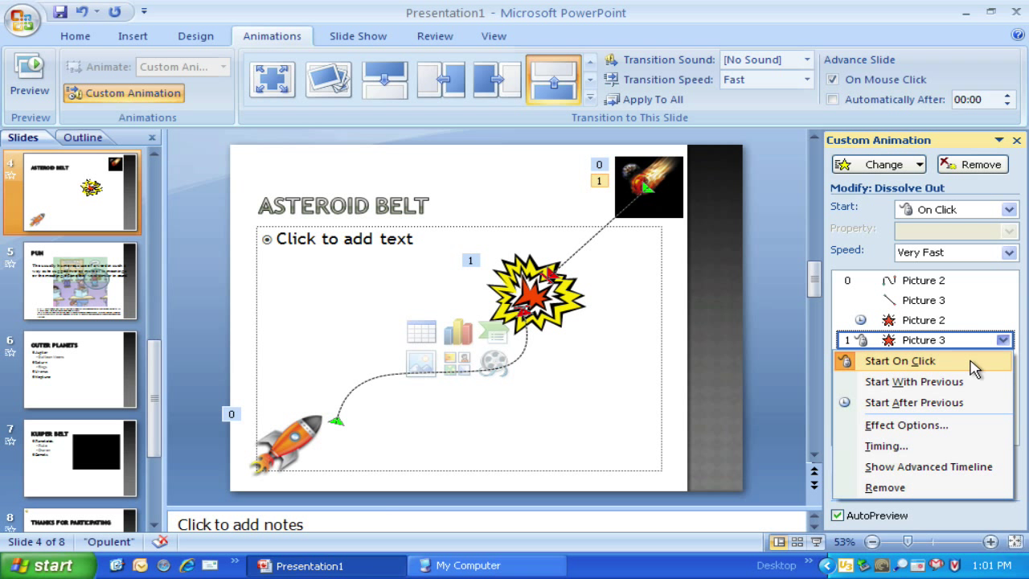
pyautogui.click(930, 384)
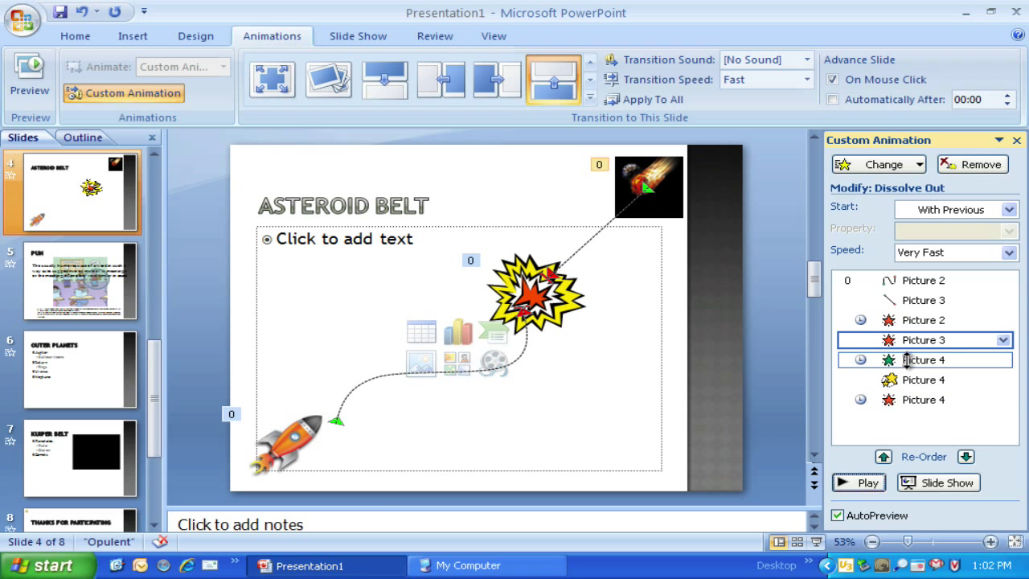
# Set the explosion's Dissolve In to start With Previous.
pyautogui.click(977, 360)
pyautogui.click(1002, 360)
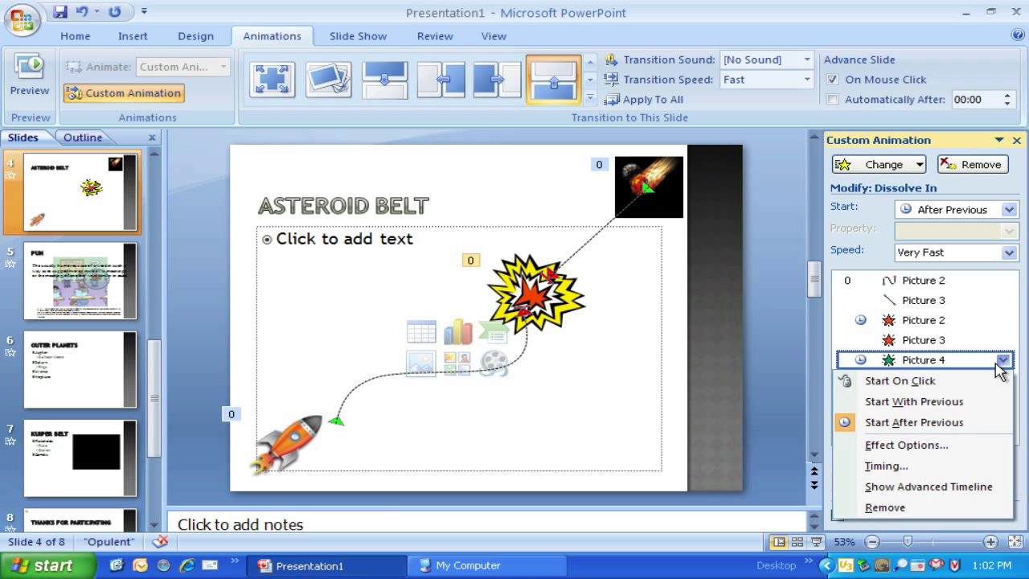
pyautogui.click(928, 401)
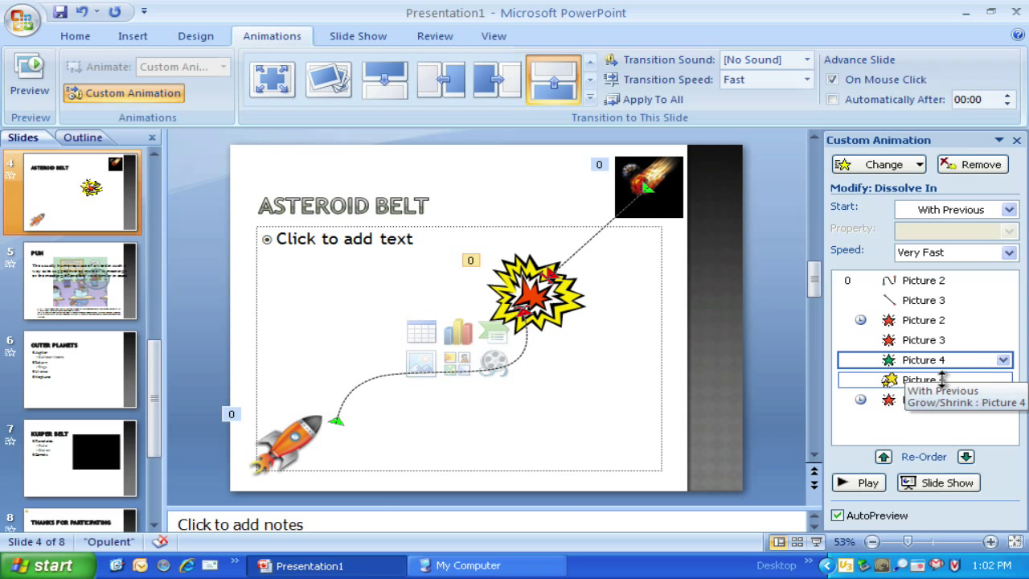
# Give the explosion's Dissolve In effect the Bomb sound in its Effect Options.
pyautogui.click(1003, 361)
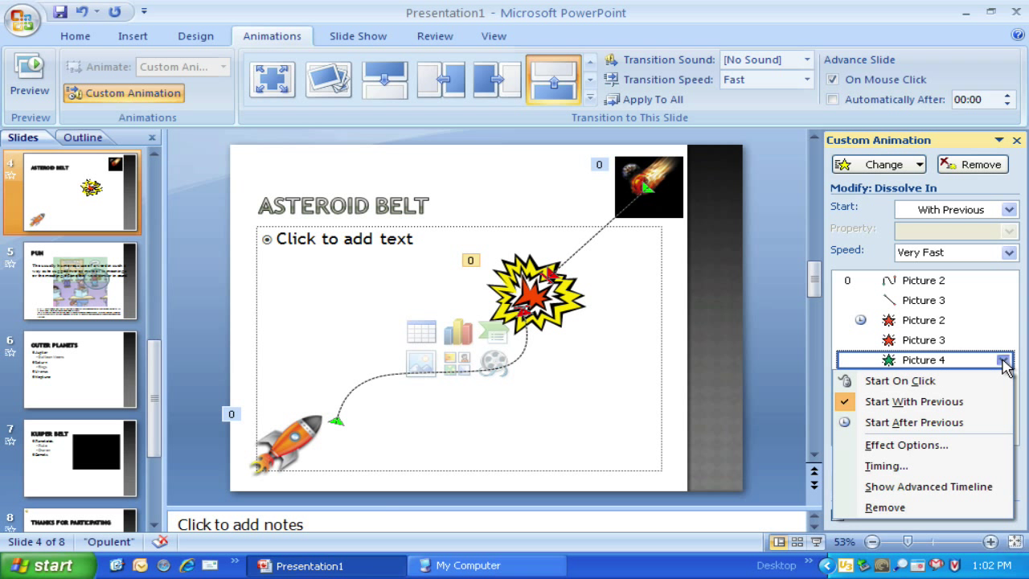
pyautogui.click(906, 444)
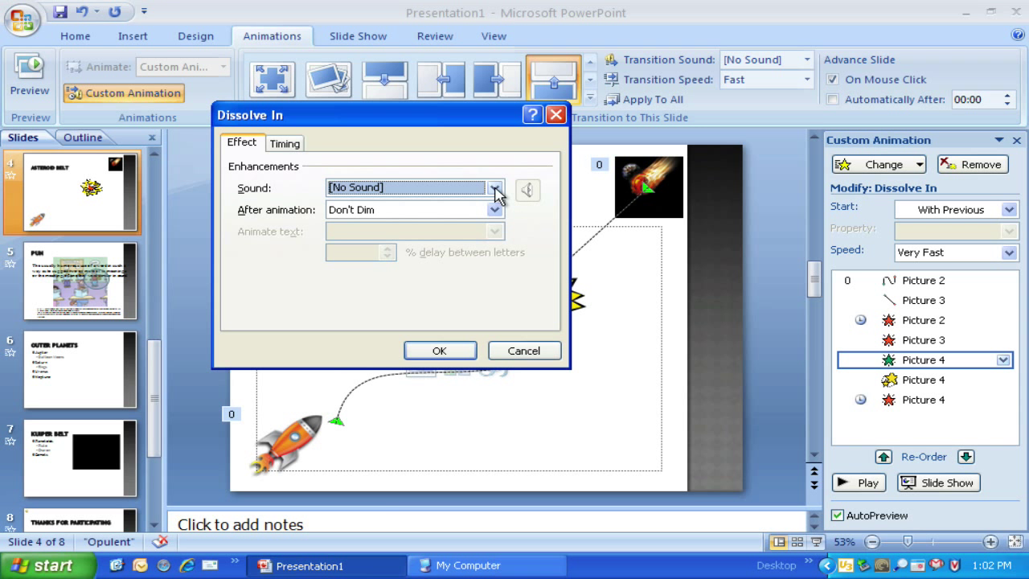
pyautogui.click(495, 188)
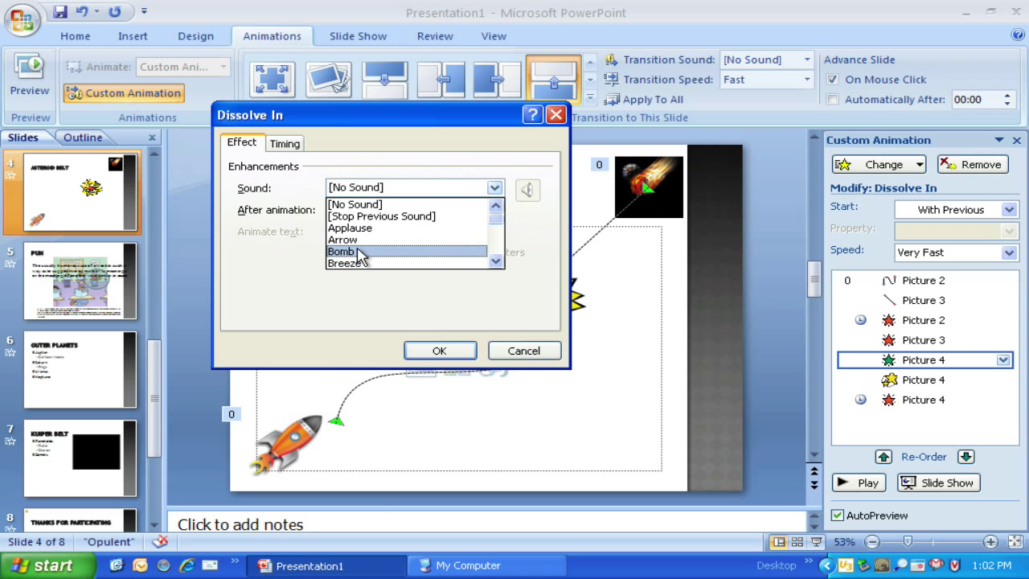
pyautogui.click(360, 254)
pyautogui.click(440, 353)
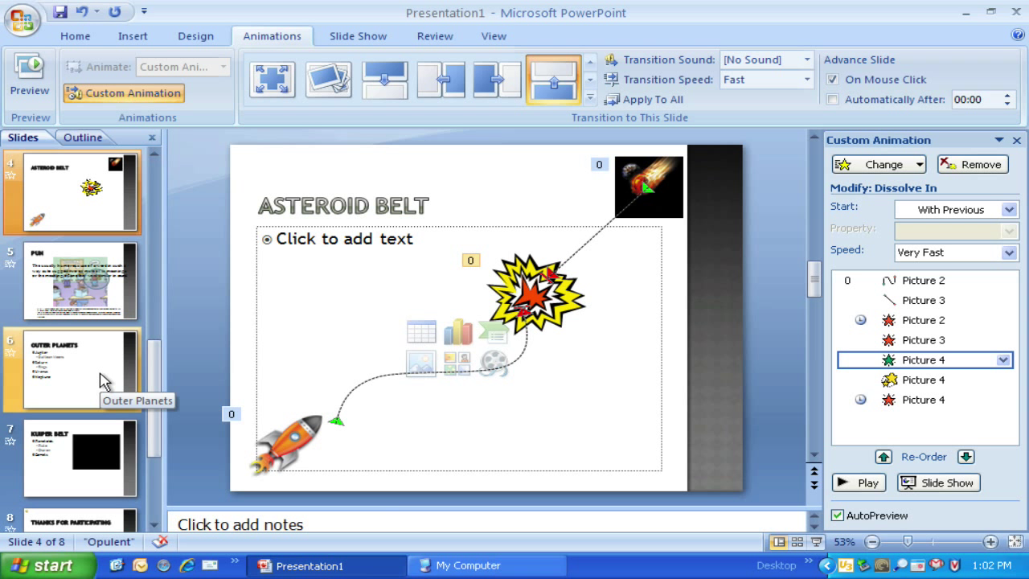
# Go to slide 5, 'PUN', in the Slides pane.
pyautogui.click(112, 283)
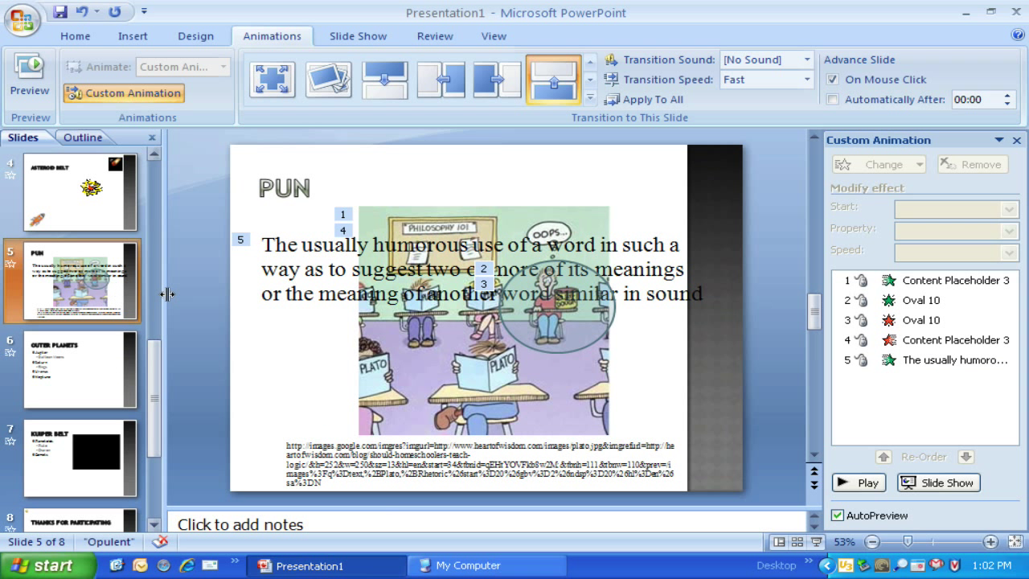